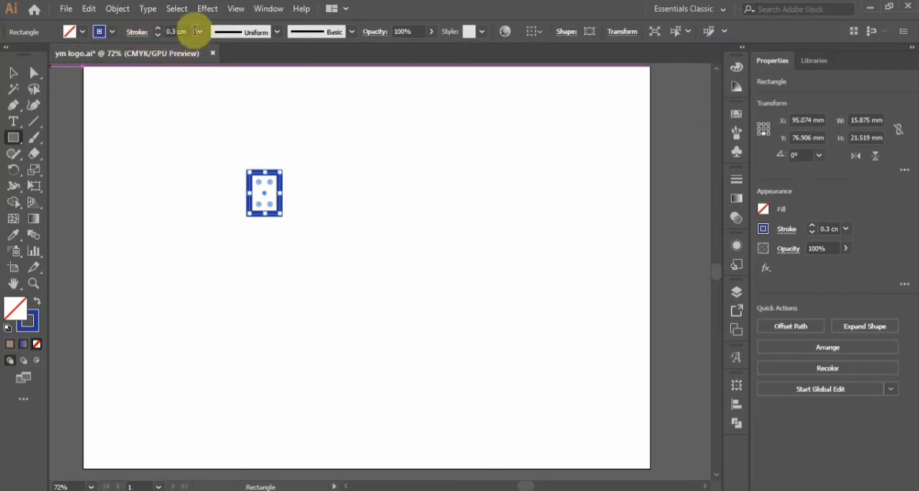
# Set the rectangle's stroke weight to 0.01 cm and fill it with light blue.
pyautogui.click(199, 32)
pyautogui.click(204, 45)
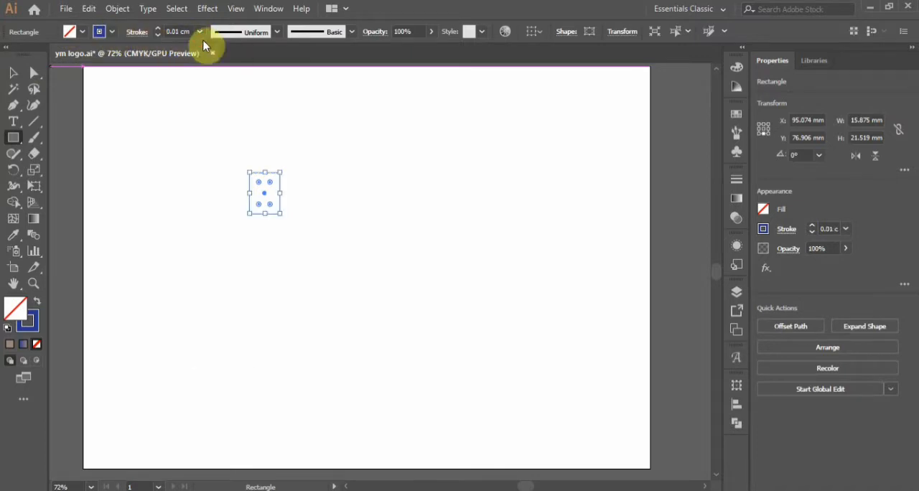
pyautogui.click(93, 32)
pyautogui.click(77, 54)
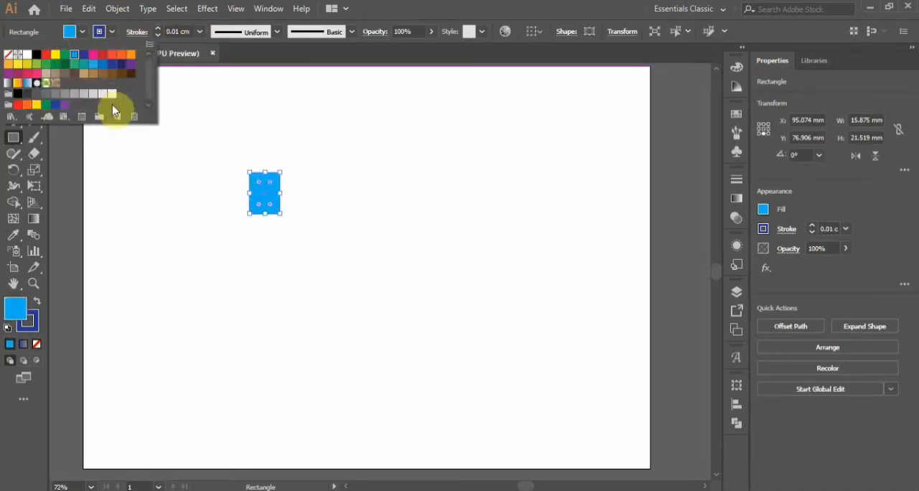
pyautogui.click(79, 33)
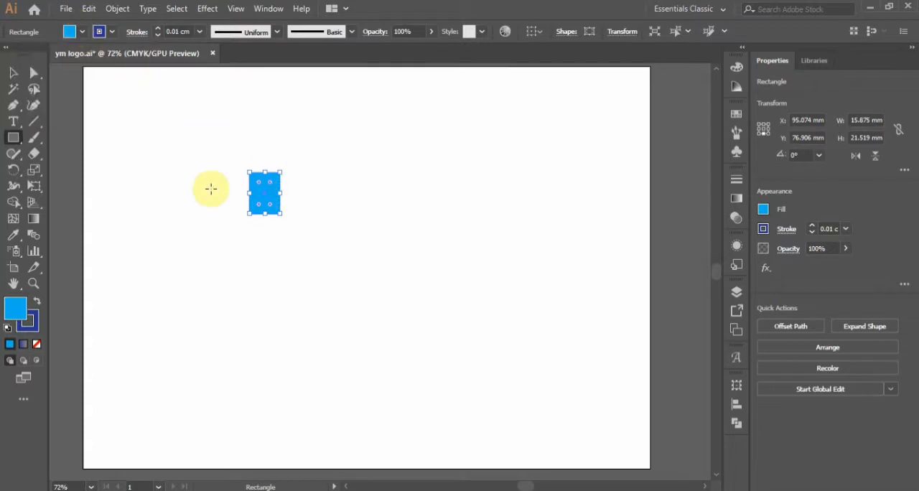
# Rotate the blue rectangle counterclockwise by about 11.9°.
pyautogui.click(13, 73)
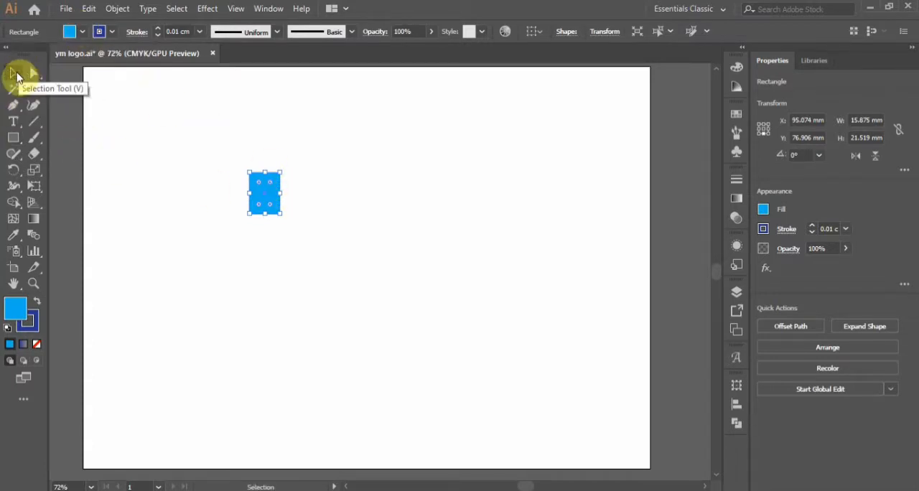
pyautogui.click(34, 73)
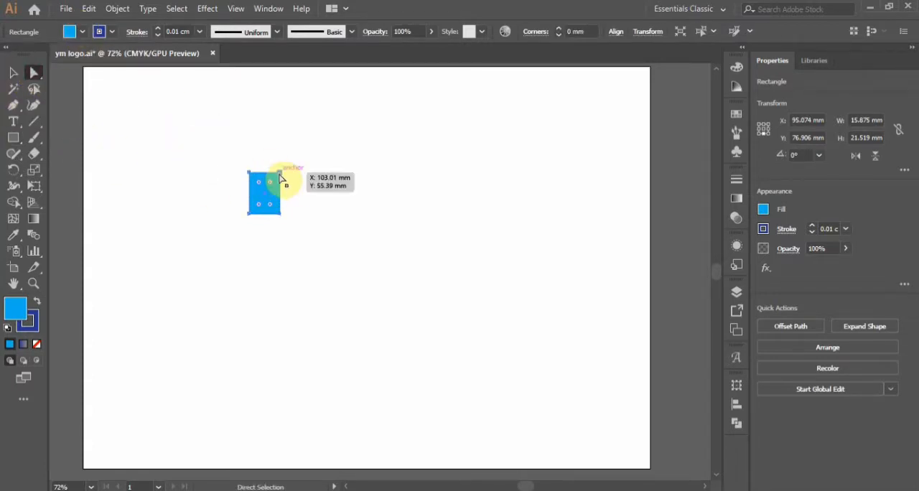
pyautogui.click(13, 73)
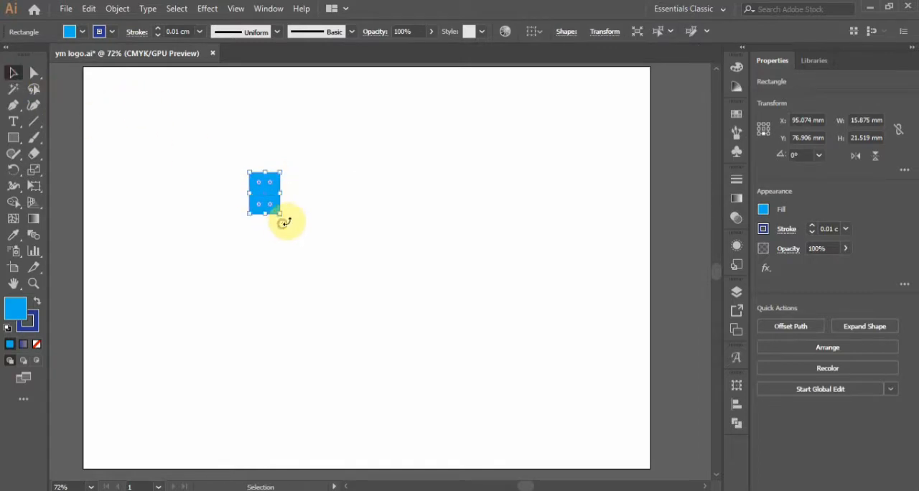
pyautogui.click(279, 224)
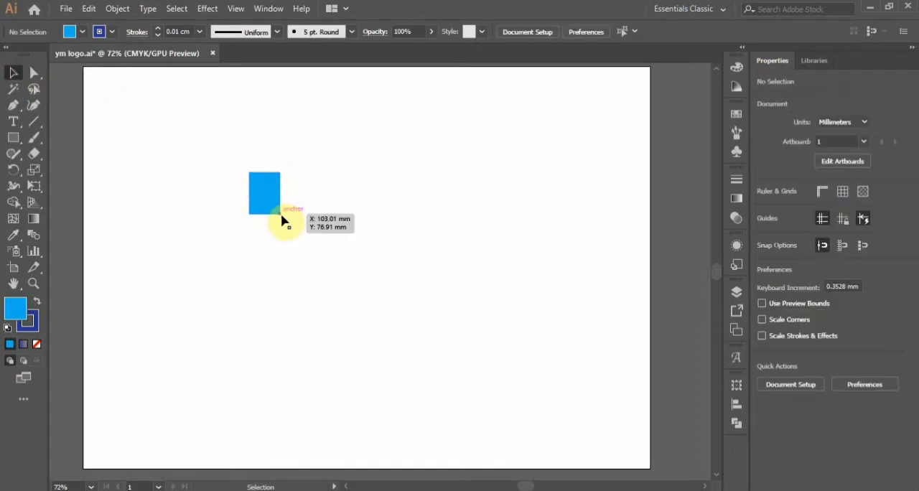
pyautogui.click(275, 212)
pyautogui.moveTo(287, 220); pyautogui.dragTo(285, 219)
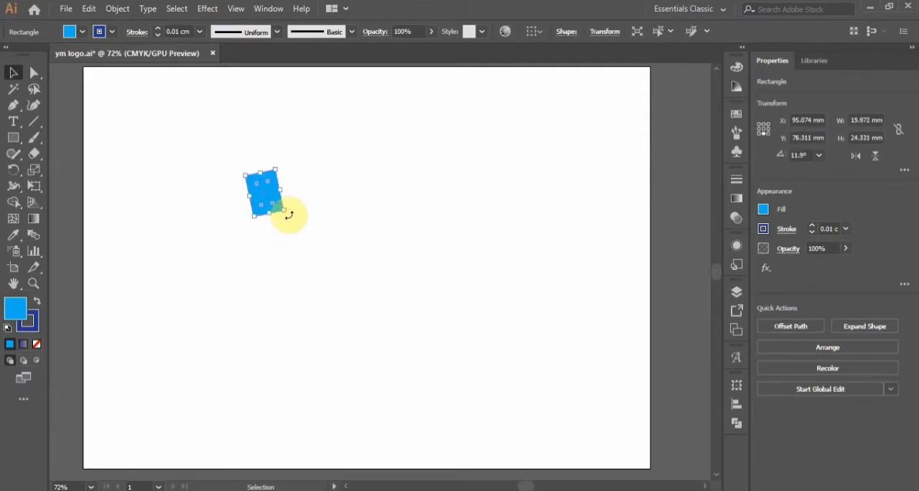
# Lower the rotated rectangle's two right-hand anchor points so its upper and lower edges run horizontally, forming a slanted parallelogram.
pyautogui.click(32, 75)
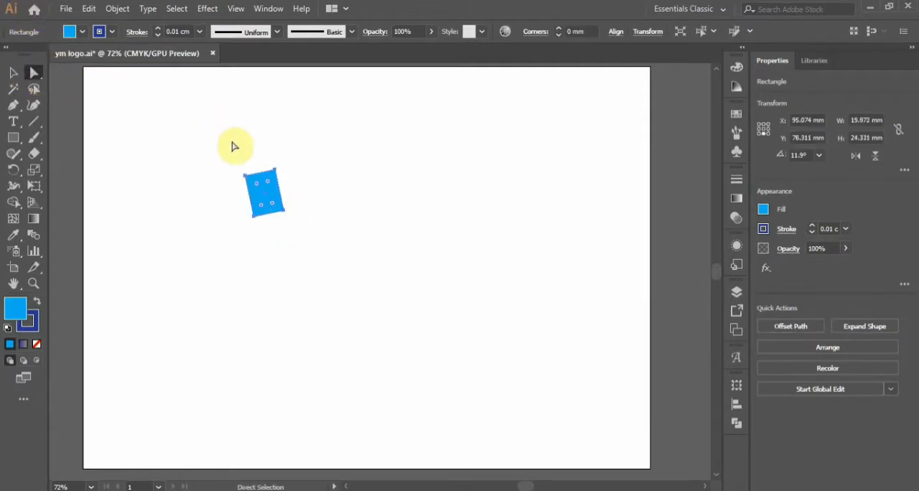
pyautogui.click(274, 175)
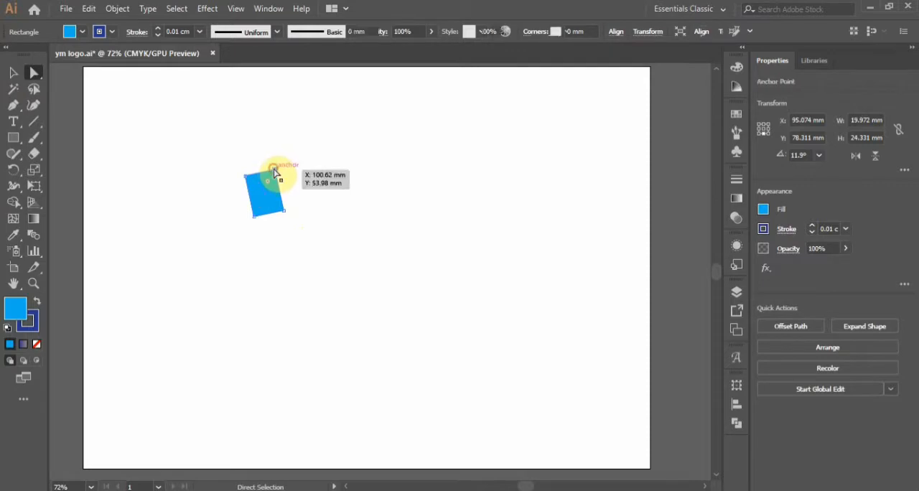
pyautogui.moveTo(273, 172); pyautogui.dragTo(273, 174)
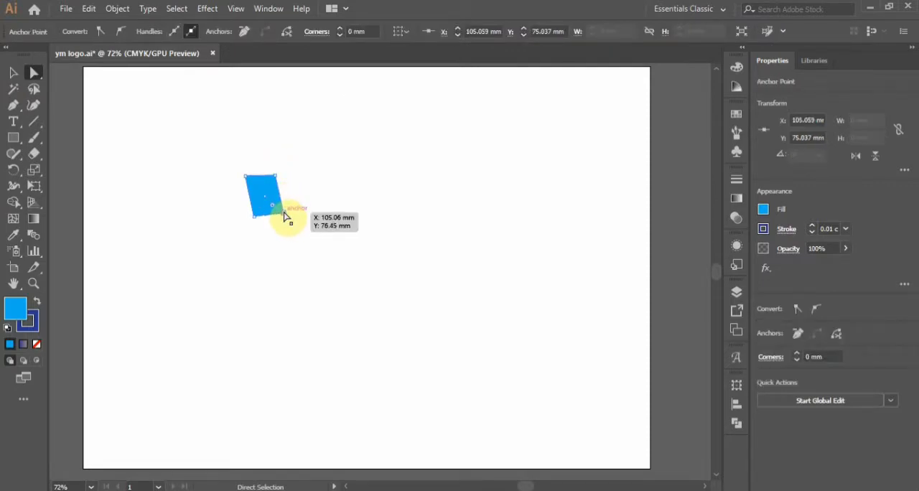
pyautogui.moveTo(285, 216); pyautogui.dragTo(284, 217)
# Remove the stroke from the blue parallelogram.
pyautogui.click(13, 72)
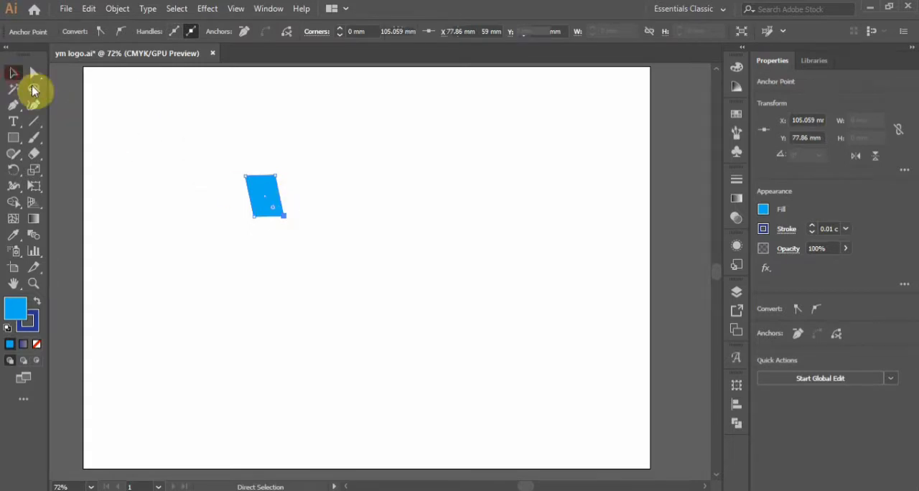
pyautogui.click(291, 209)
pyautogui.click(273, 205)
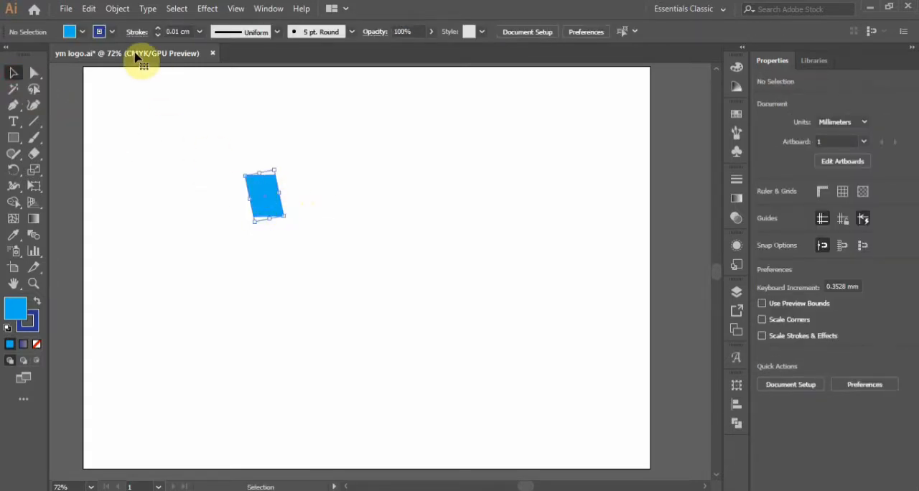
pyautogui.click(112, 31)
pyautogui.click(11, 60)
pyautogui.click(359, 214)
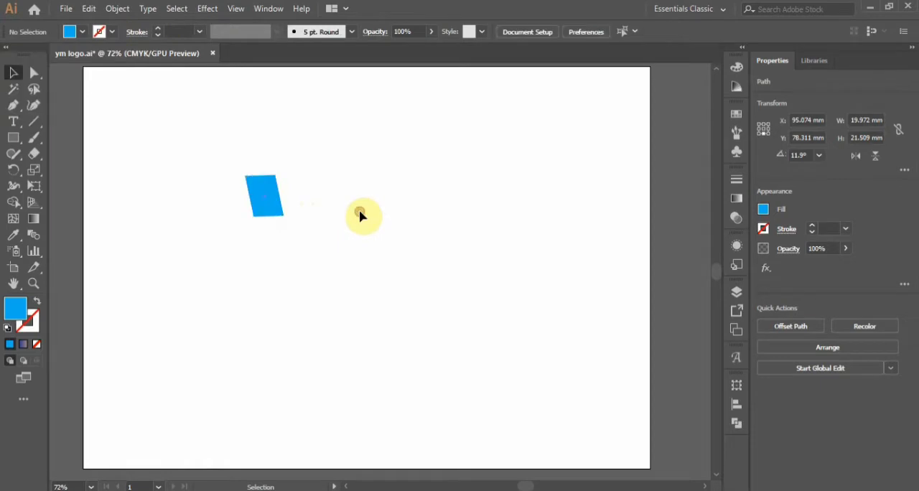
# Shift the small parallelogram slightly right and place an enlarged copy about 64 by 69 mm beside it.
pyautogui.click(270, 209)
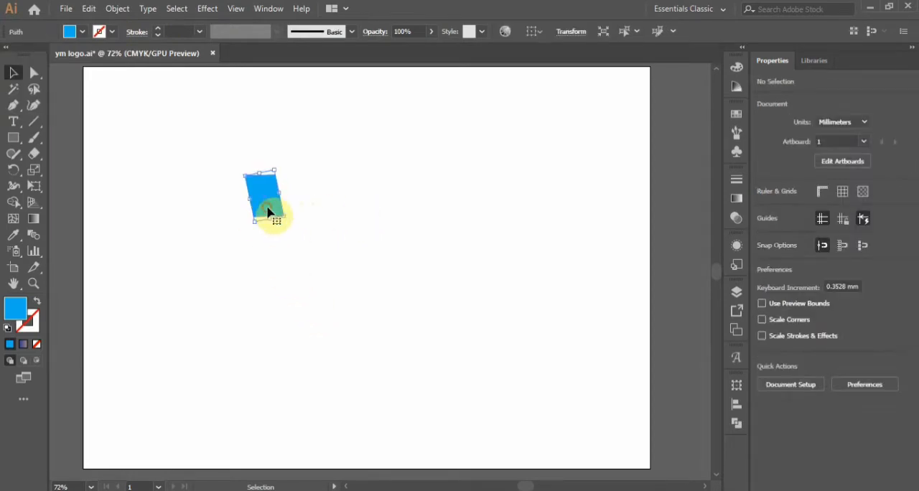
pyautogui.moveTo(271, 211); pyautogui.dragTo(473, 409)
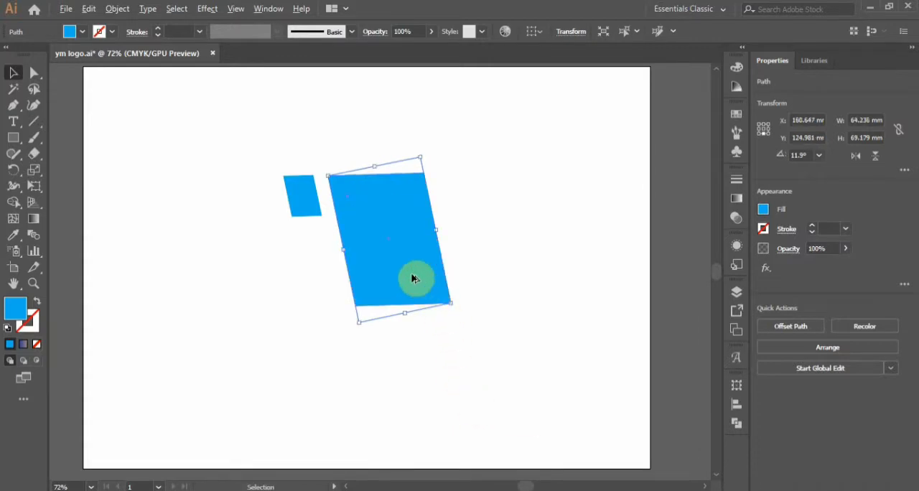
# Place a larger copy over the right part of the big parallelogram and subtract it, leaving a narrow slanted bar.
pyautogui.moveTo(414, 278); pyautogui.dragTo(443, 282)
pyautogui.moveTo(483, 308); pyautogui.dragTo(514, 362)
pyautogui.moveTo(420, 274); pyautogui.dragTo(434, 277)
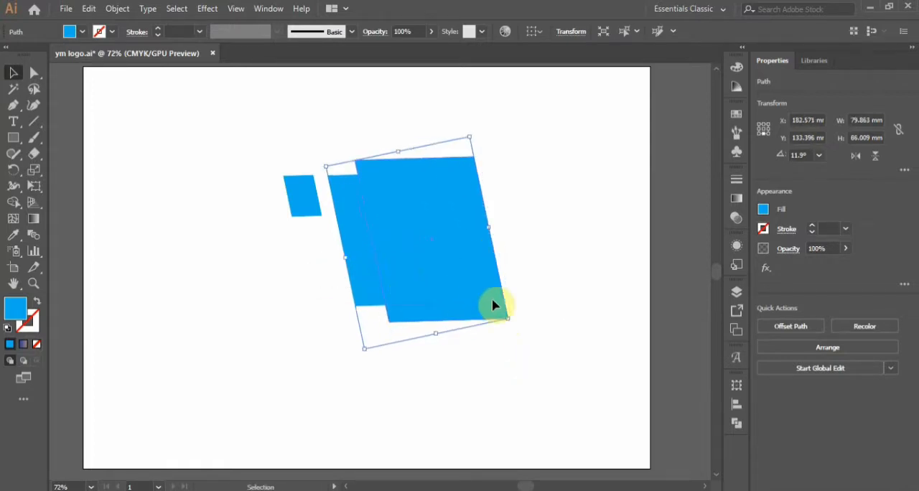
pyautogui.click(802, 384)
pyautogui.click(533, 345)
# Reflect the long slanted bar across the vertical axis.
pyautogui.click(378, 281)
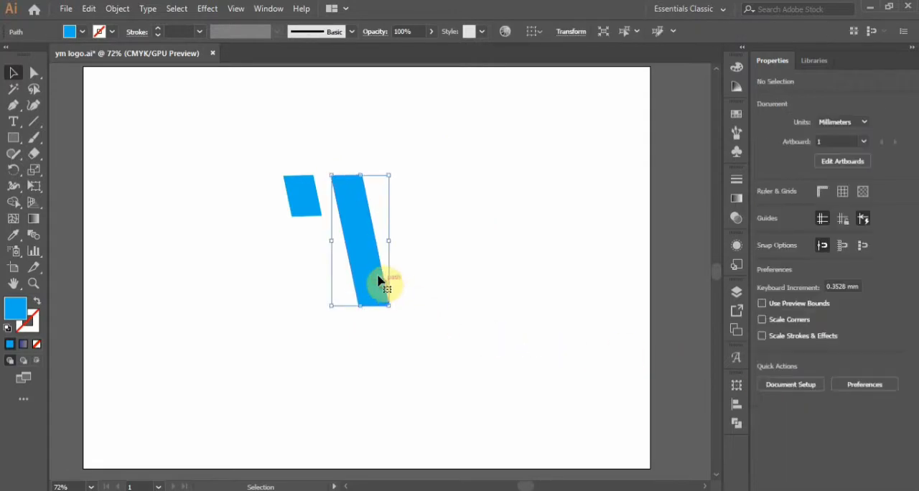
pyautogui.rightClick(379, 280)
pyautogui.moveTo(379, 415)
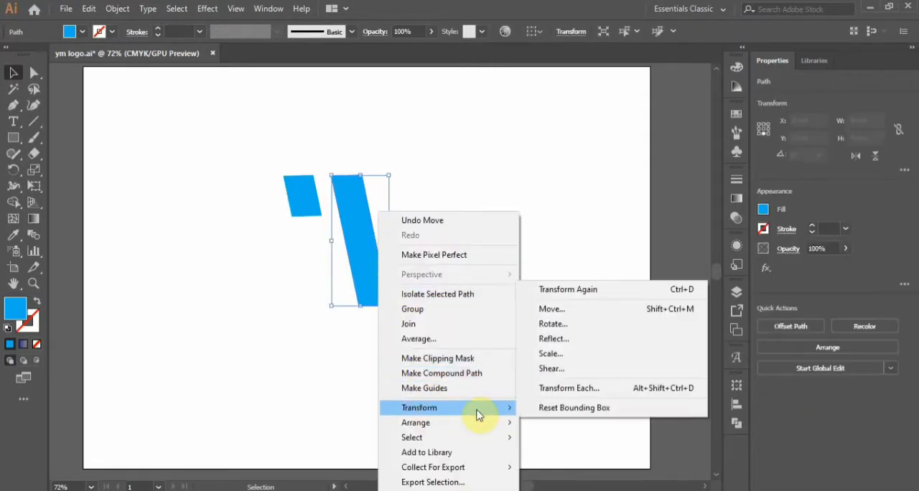
pyautogui.click(554, 338)
pyautogui.click(567, 308)
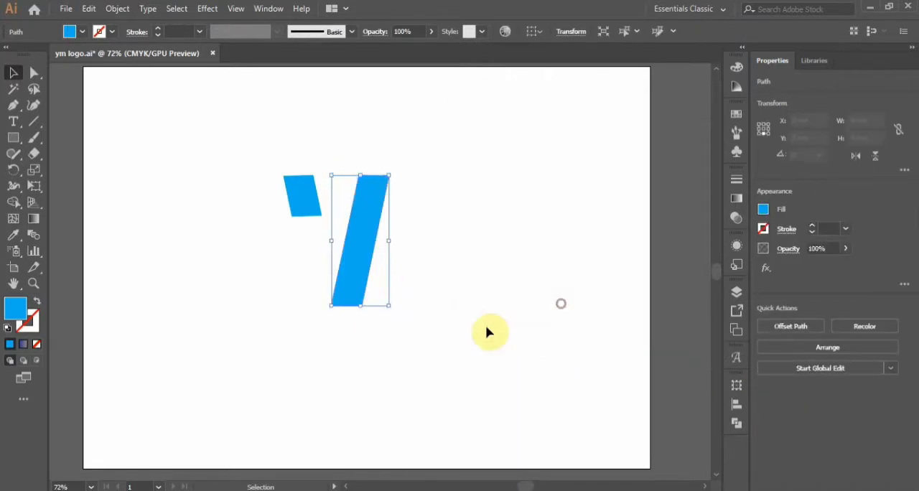
# Move the reflected bar against the small parallelogram to form a Y, and place a copy of it well to the right.
pyautogui.click(470, 334)
pyautogui.moveTo(352, 278); pyautogui.dragTo(397, 274)
pyautogui.click(376, 304)
pyautogui.click(335, 273)
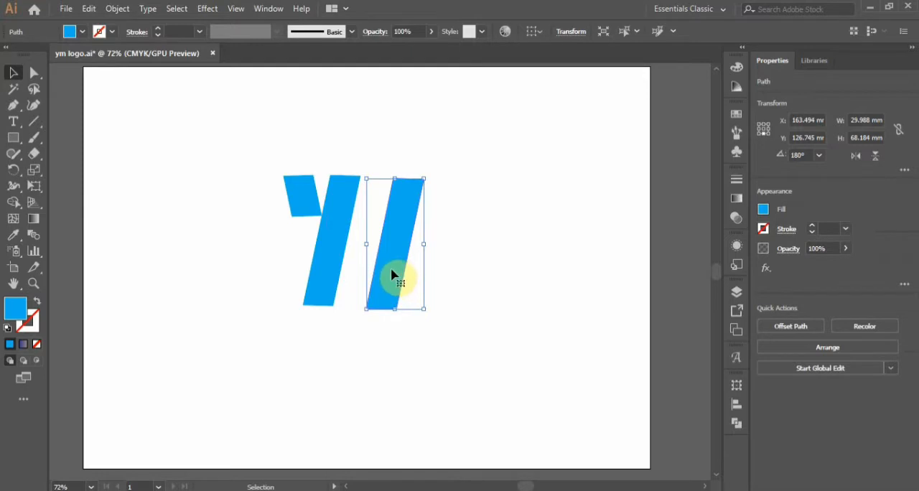
pyautogui.moveTo(394, 276); pyautogui.dragTo(505, 266)
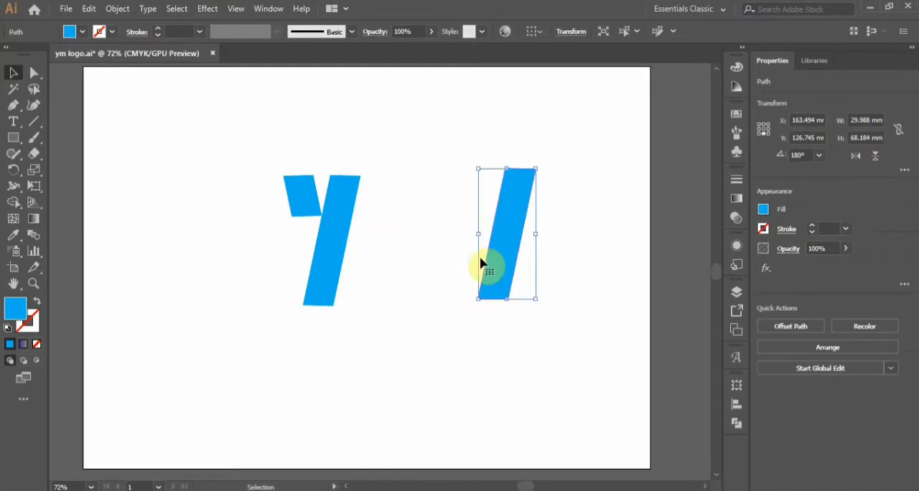
# Draw a rectangle about 62 by 35 mm over the lower end of the Y's bar and subtract it to shorten the bar.
pyautogui.click(13, 137)
pyautogui.moveTo(260, 280)
pyautogui.mouseDown()
pyautogui.moveTo(303, 319)
pyautogui.moveTo(379, 348)
pyautogui.mouseUp()
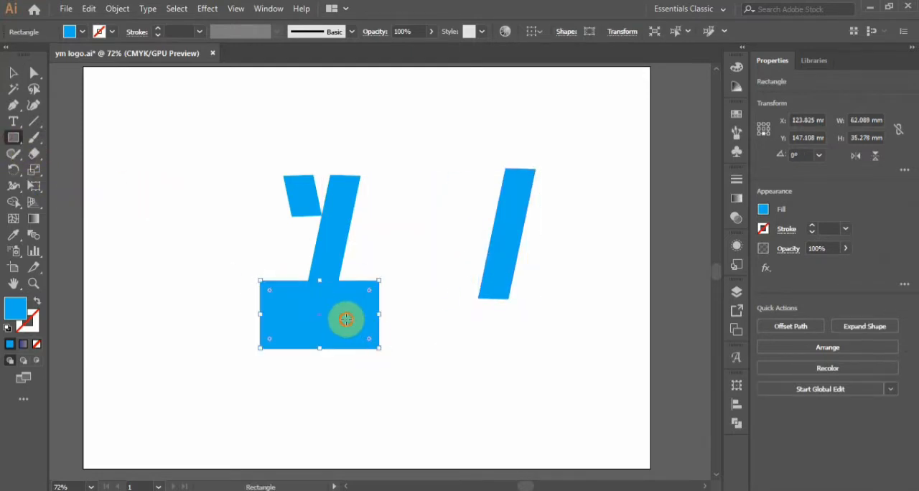
pyautogui.press('Delete')
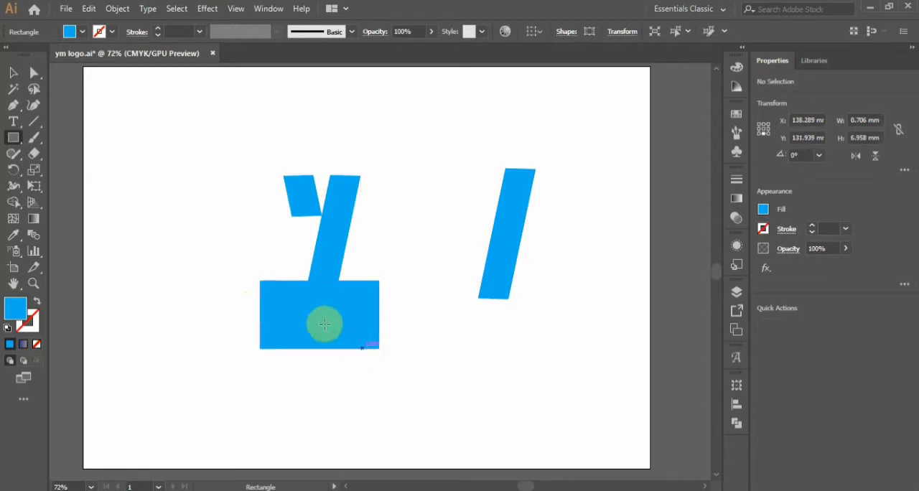
pyautogui.click(13, 74)
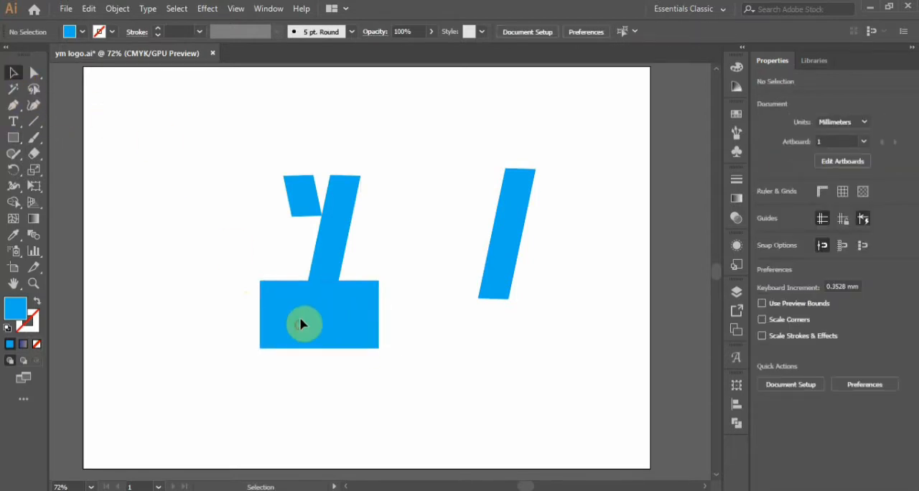
pyautogui.moveTo(301, 324); pyautogui.dragTo(304, 310)
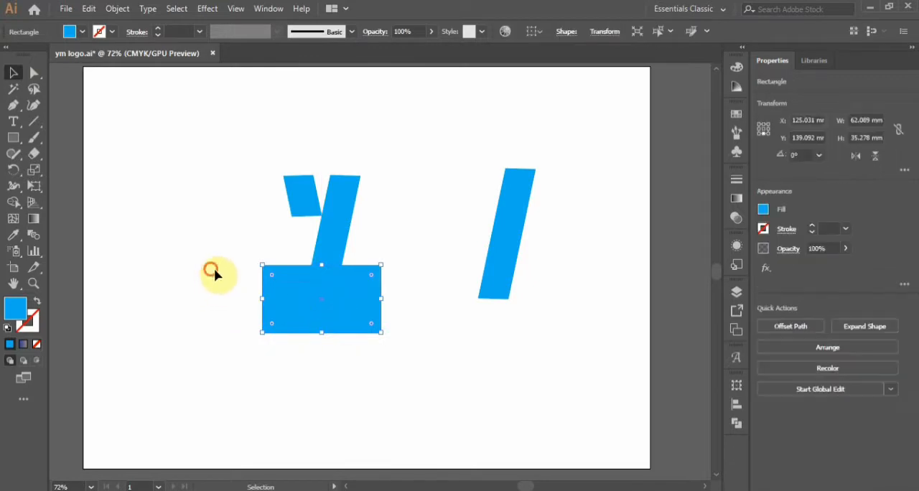
pyautogui.moveTo(212, 271); pyautogui.dragTo(375, 344)
pyautogui.click(787, 386)
pyautogui.click(469, 371)
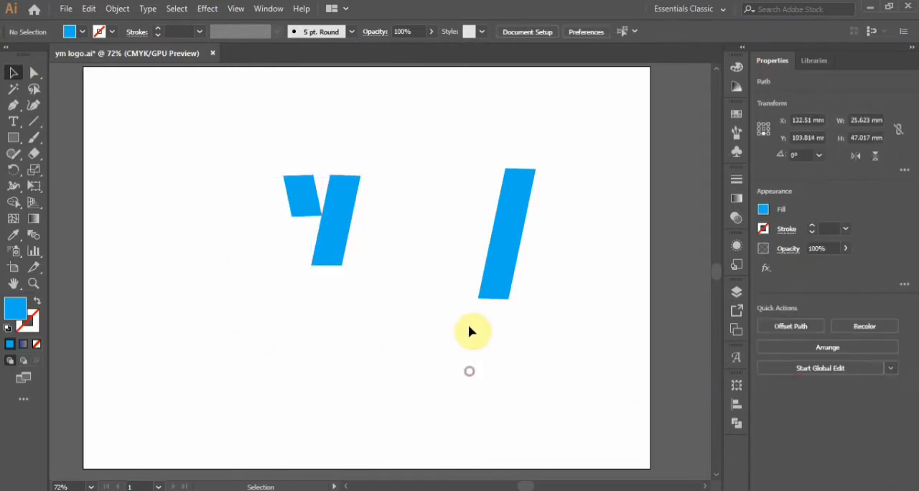
# Replace the separate long bar with two copies of the shortened bar and reflect the rightmost copy across the vertical axis.
pyautogui.moveTo(500, 285); pyautogui.dragTo(468, 266)
pyautogui.rightClick(465, 267)
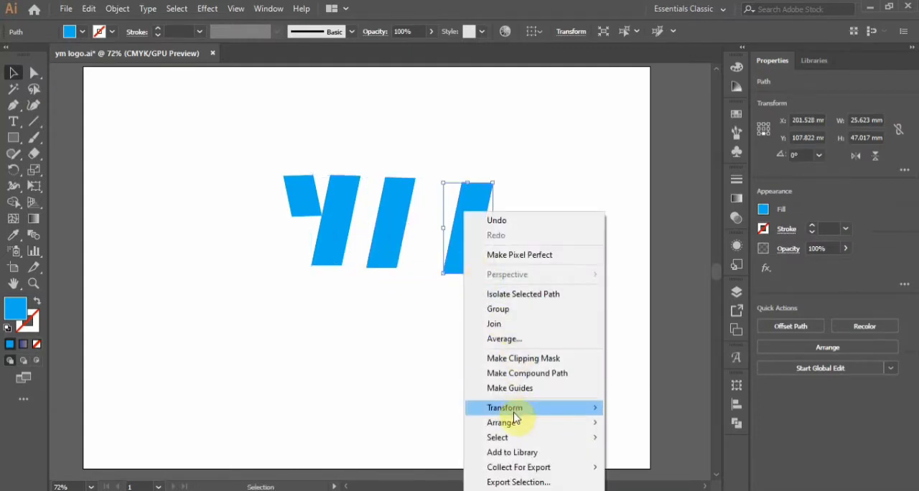
pyautogui.moveTo(513, 410)
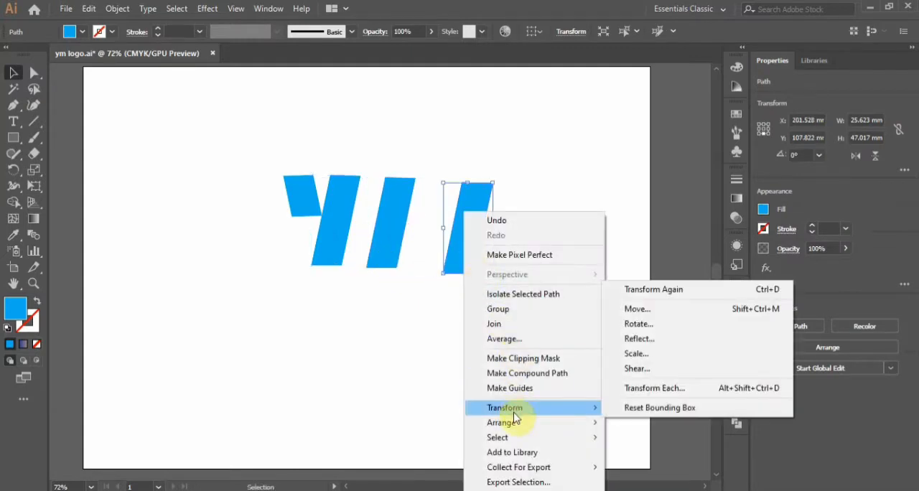
pyautogui.click(669, 343)
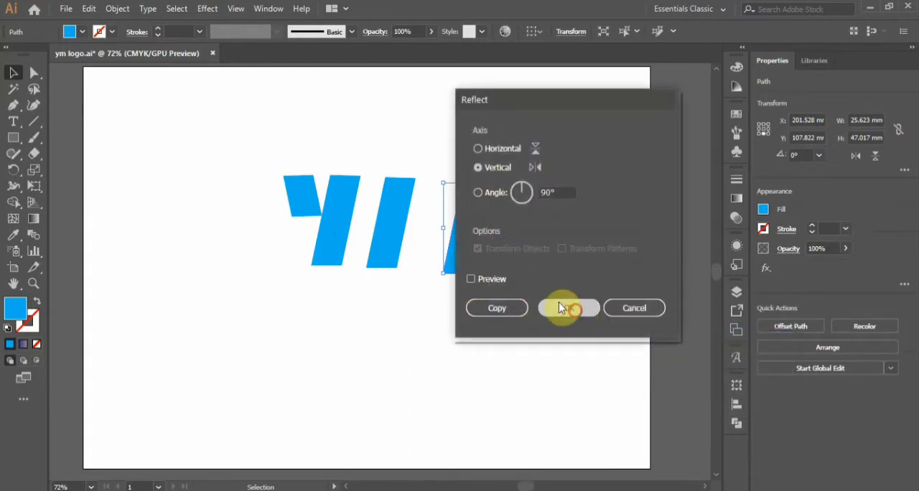
pyautogui.click(561, 307)
# Place the mirrored bar against the Y's stem and another copy against the next bar to form the M.
pyautogui.moveTo(467, 239); pyautogui.dragTo(353, 231)
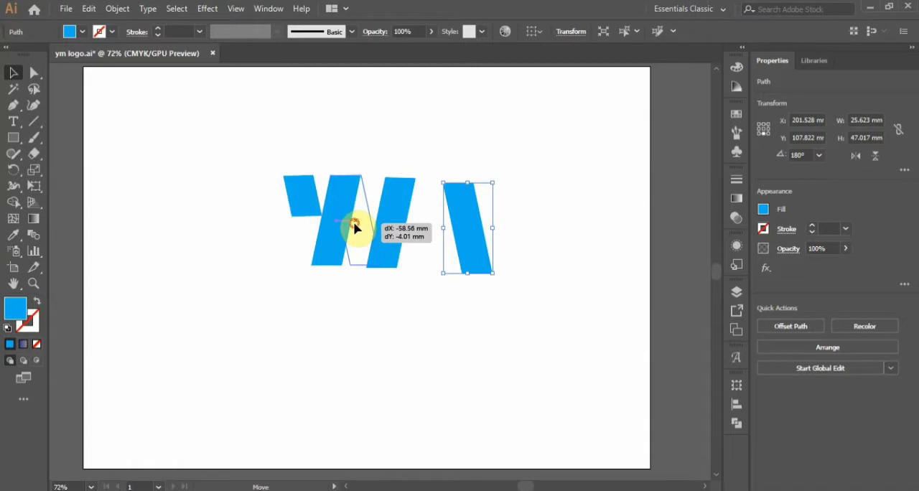
pyautogui.moveTo(354, 227); pyautogui.dragTo(423, 257)
pyautogui.click(464, 273)
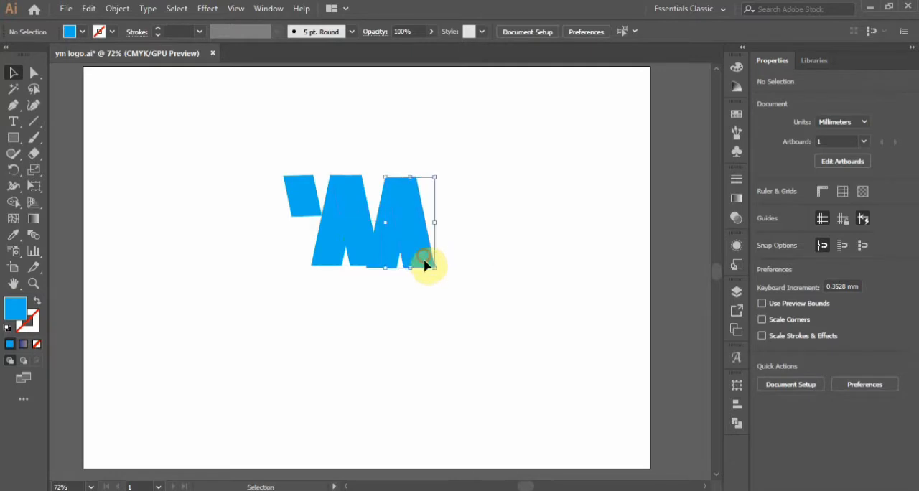
pyautogui.click(462, 286)
# Stretch the M's inner mirrored bar slightly downward so its base lines up with the bars on its right.
pyautogui.click(363, 263)
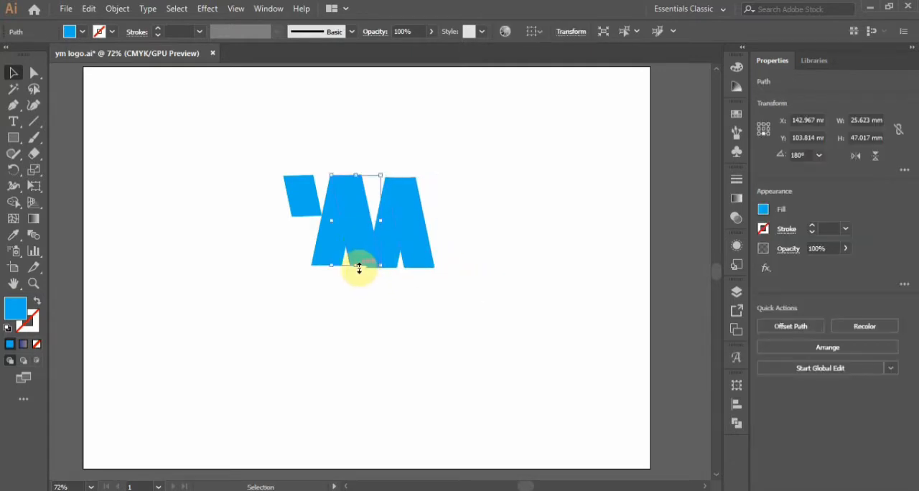
pyautogui.moveTo(358, 270); pyautogui.dragTo(358, 268)
pyautogui.click(408, 314)
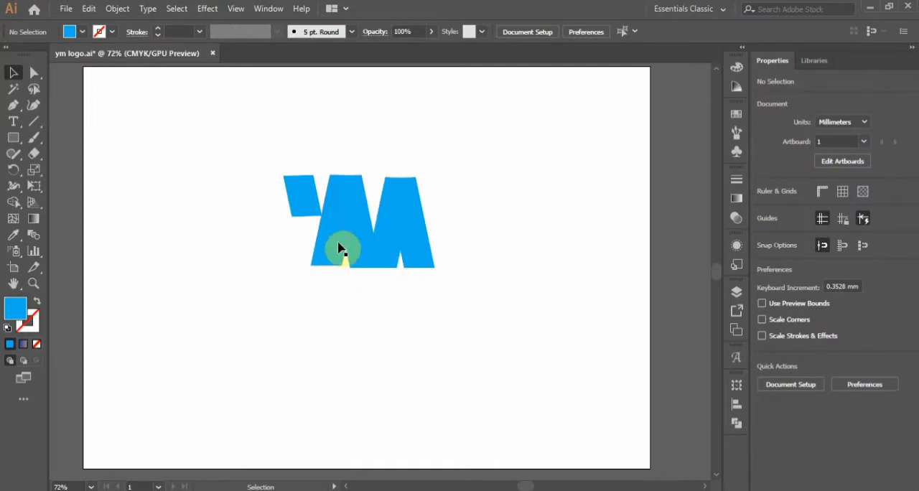
# Fill all the bars of the monogram with the blue-to-brown linear gradient.
pyautogui.moveTo(252, 179); pyautogui.dragTo(426, 268)
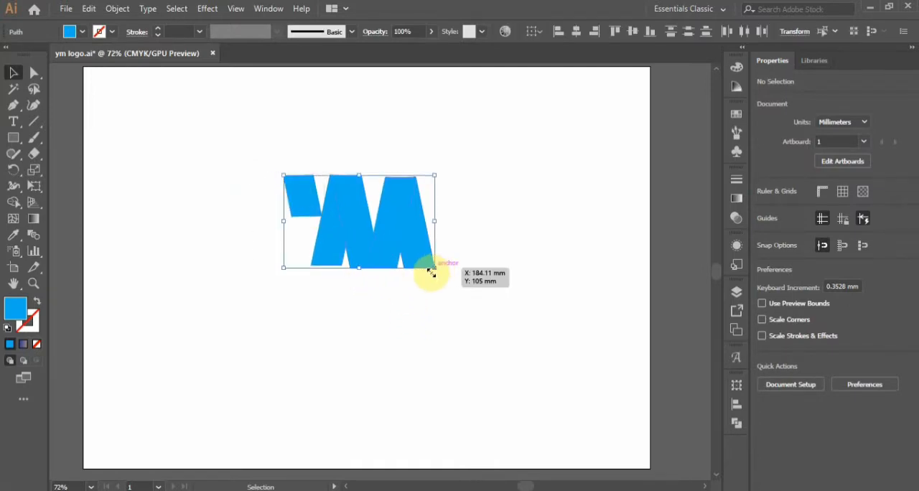
pyautogui.click(24, 346)
pyautogui.click(446, 312)
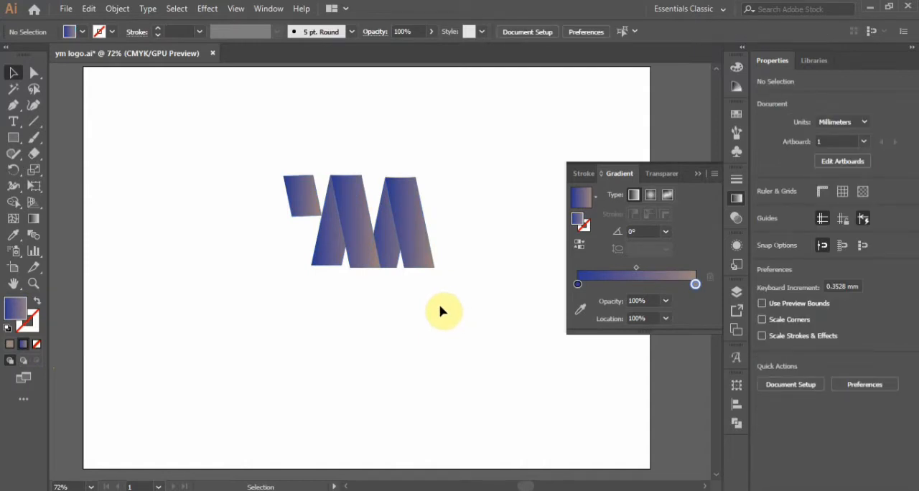
pyautogui.click(708, 172)
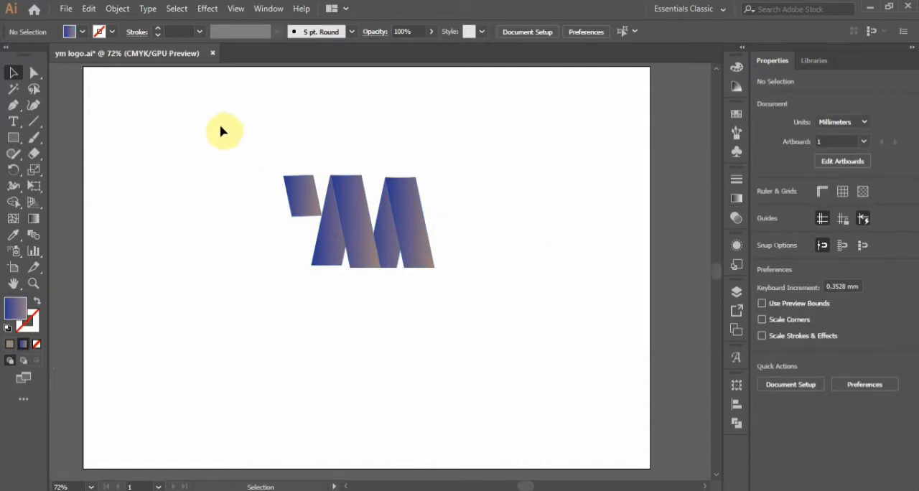
# Raise the upper-left corner anchor of the bar overlapping the Y's stem to roughly level its top edge.
pyautogui.scroll(1, 492, 297)
pyautogui.scroll(2, 375, 226)
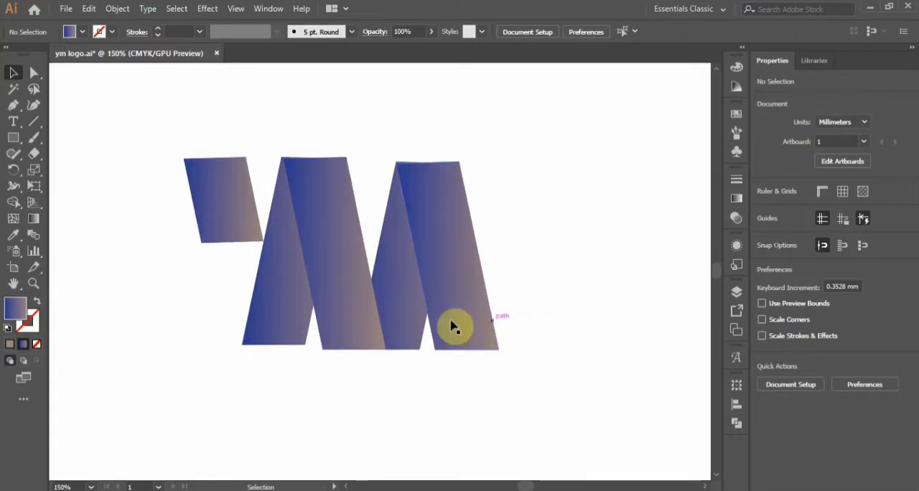
pyautogui.click(294, 206)
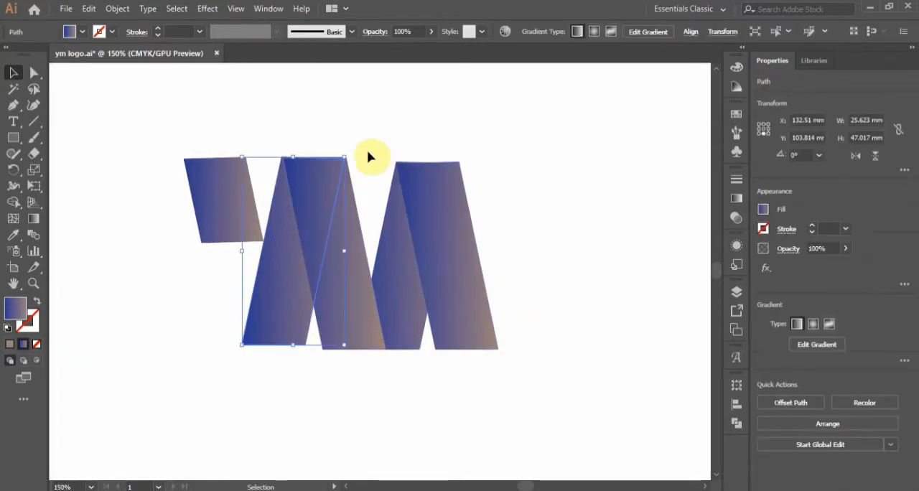
pyautogui.click(33, 73)
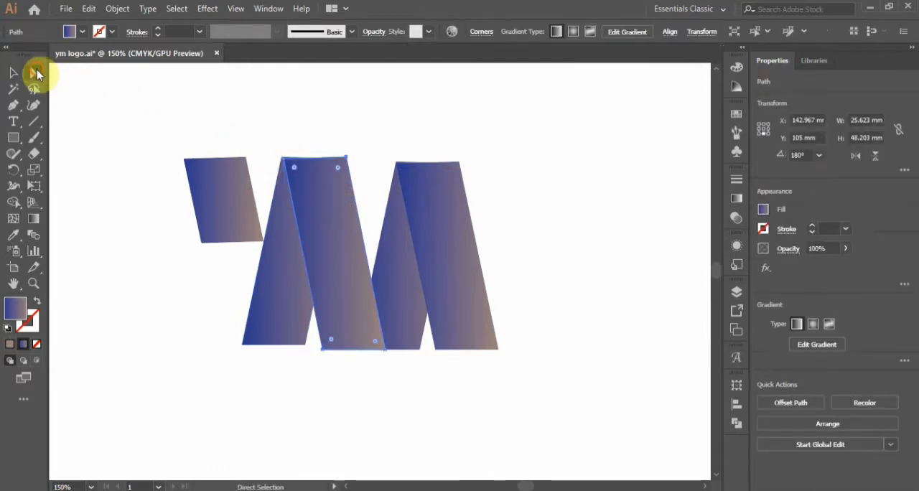
pyautogui.click(292, 159)
pyautogui.scroll(5, 293, 161)
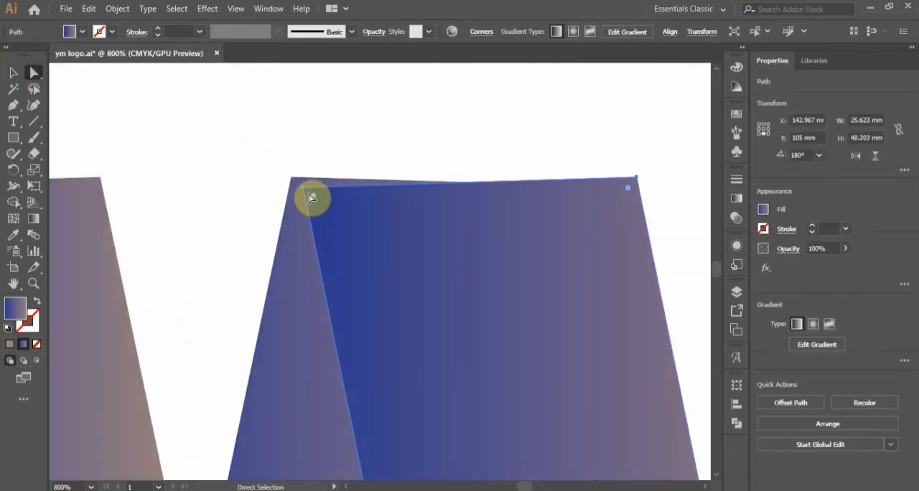
pyautogui.click(303, 187)
pyautogui.press('Up')
pyautogui.press('Up')
pyautogui.press('Up')
pyautogui.press('Up')
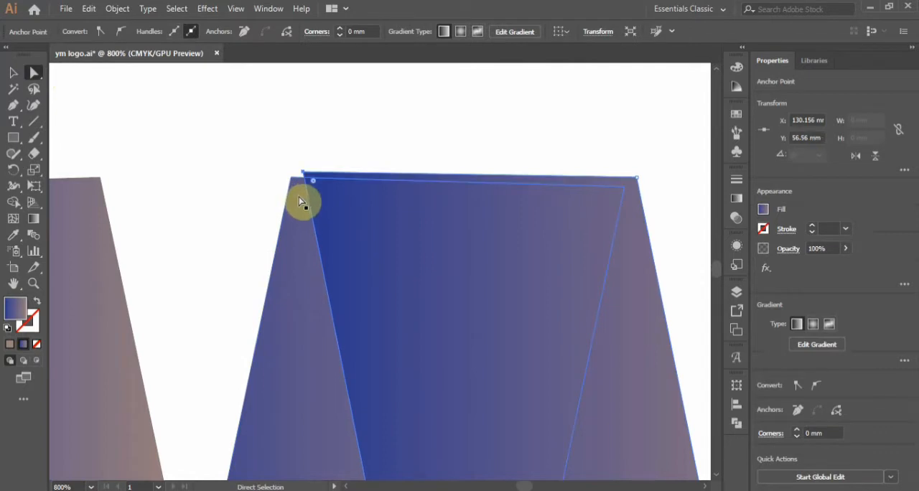
pyautogui.press('Down')
pyautogui.press('Down')
pyautogui.moveTo(303, 187); pyautogui.dragTo(303, 179)
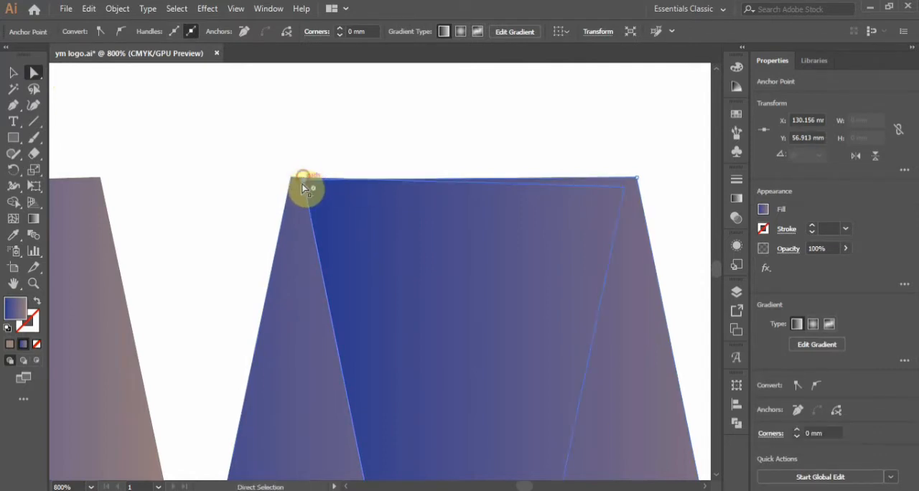
# Fine-position that corner anchor exactly on the top edge of the Y's stem behind it.
pyautogui.scroll(10, 302, 192)
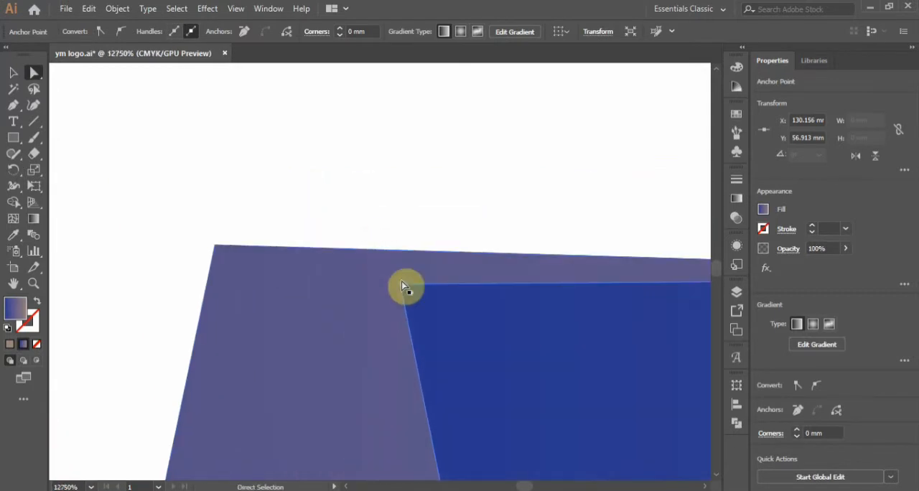
pyautogui.moveTo(402, 285); pyautogui.dragTo(391, 252)
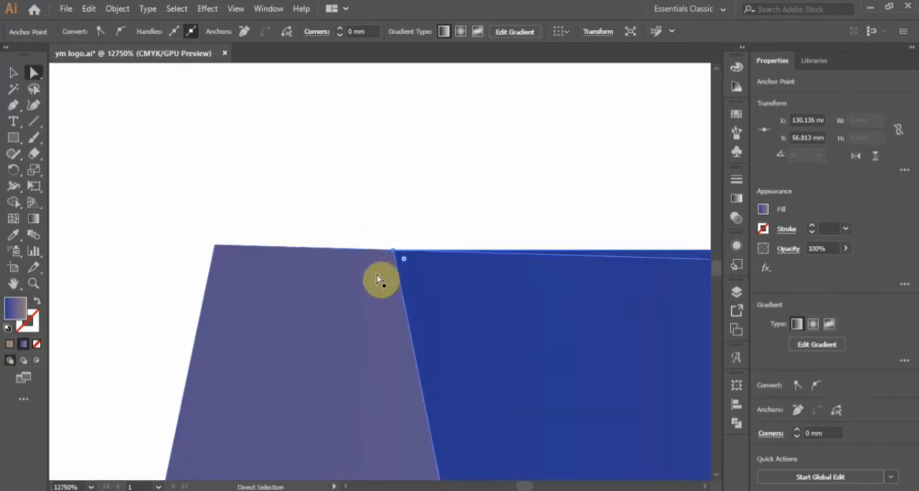
pyautogui.scroll(-2, 358, 287)
pyautogui.scroll(-10, 359, 292)
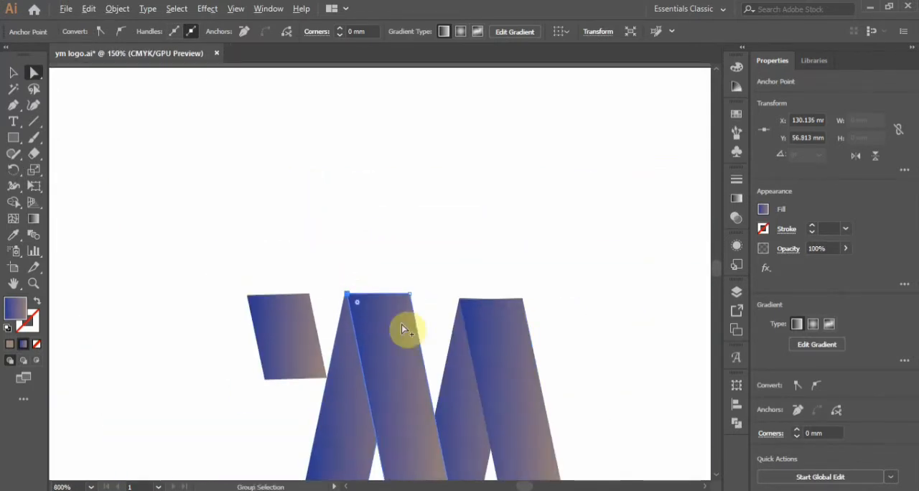
# Move the upper-left corner anchor of the M's outermost bar up onto the top edge of the bar behind it.
pyautogui.scroll(2, 405, 328)
pyautogui.scroll(12, 488, 319)
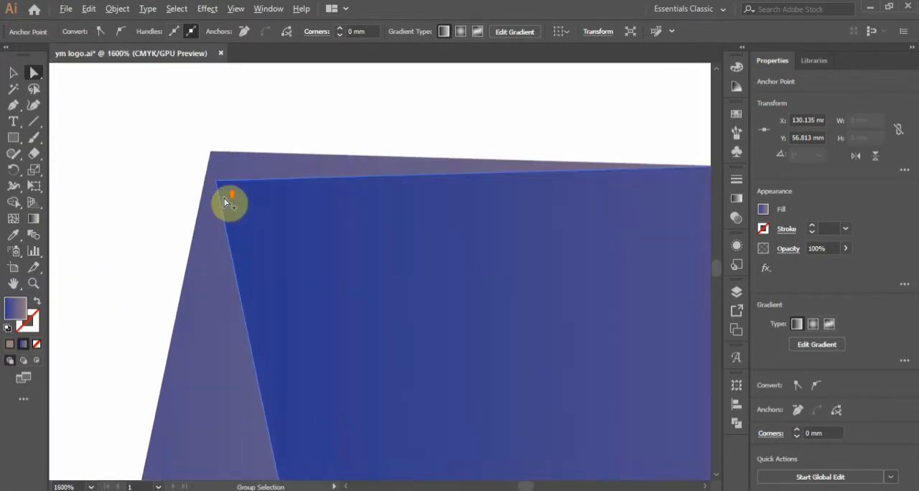
pyautogui.click(32, 77)
pyautogui.click(218, 169)
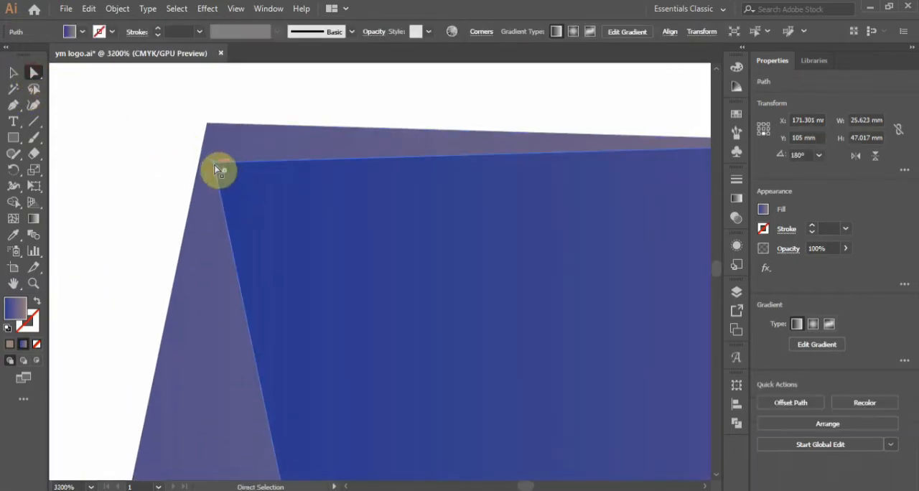
pyautogui.moveTo(218, 169); pyautogui.dragTo(212, 129)
pyautogui.scroll(-4, 165, 198)
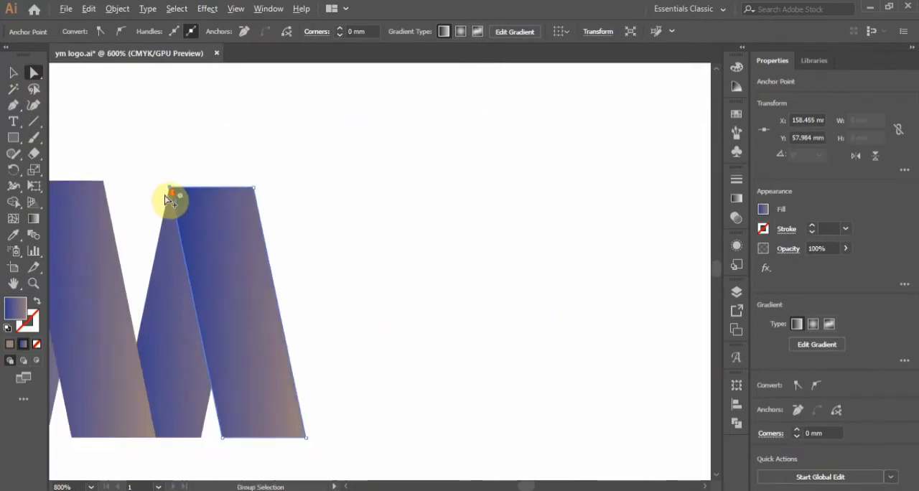
pyautogui.scroll(-6, 165, 198)
# Select all the gradient bars of the monogram and group them.
pyautogui.scroll(3, 275, 267)
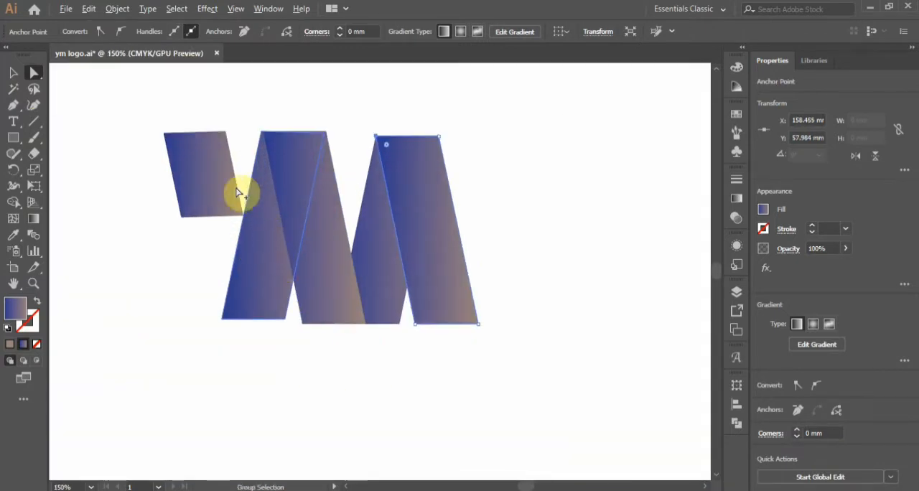
pyautogui.scroll(1, 352, 232)
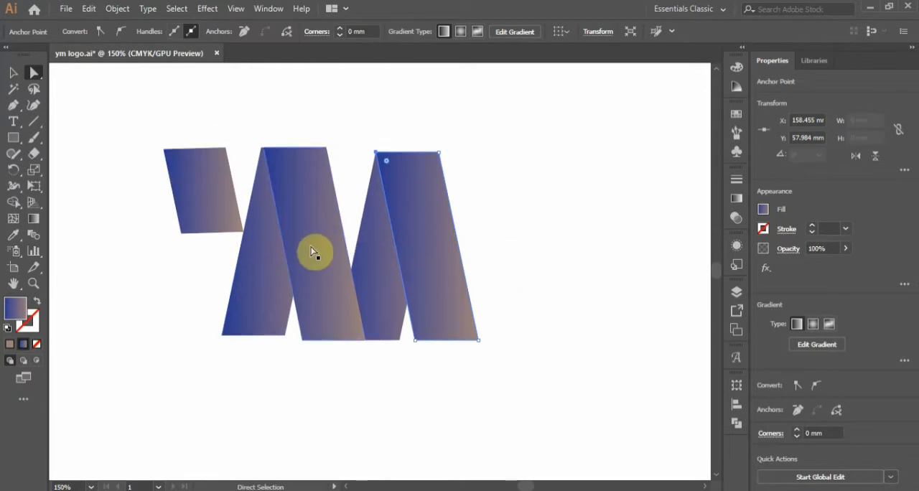
pyautogui.click(13, 73)
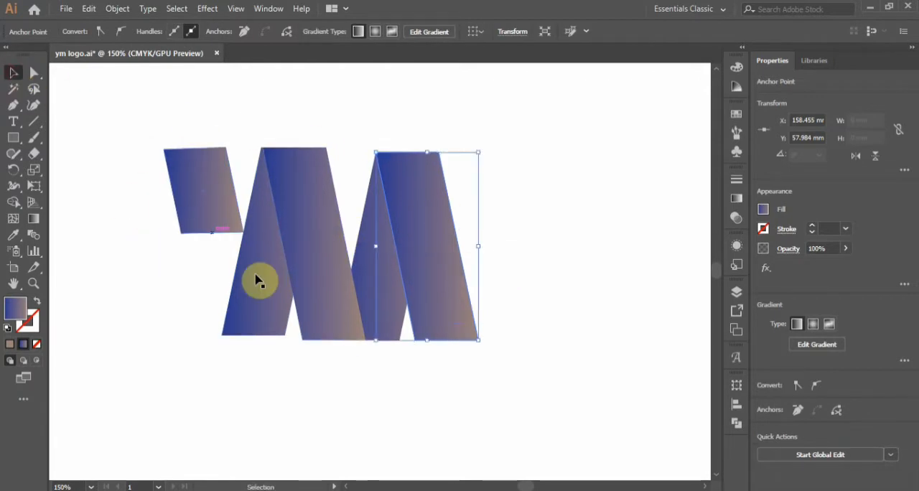
pyautogui.click(334, 407)
pyautogui.moveTo(138, 148); pyautogui.dragTo(476, 371)
pyautogui.rightClick(420, 306)
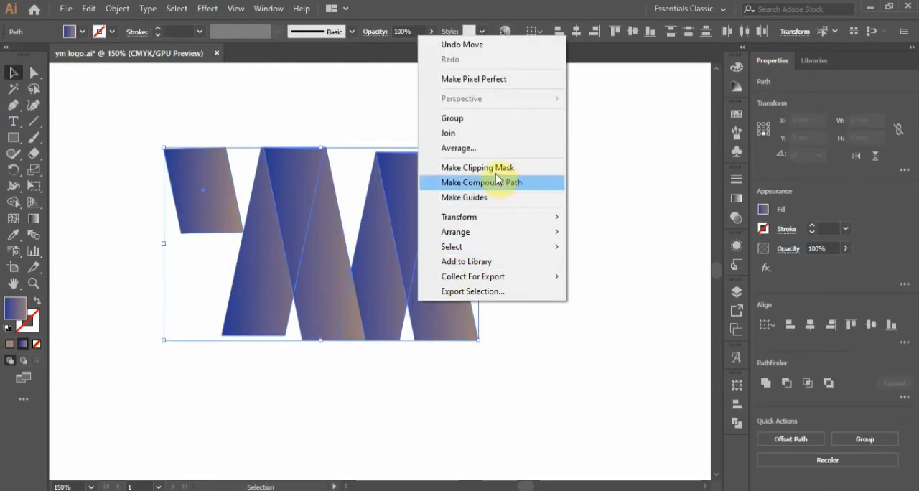
pyautogui.click(452, 118)
pyautogui.click(543, 269)
# Draw a circle about 103 mm in diameter over the monogram.
pyautogui.scroll(-1, 347, 255)
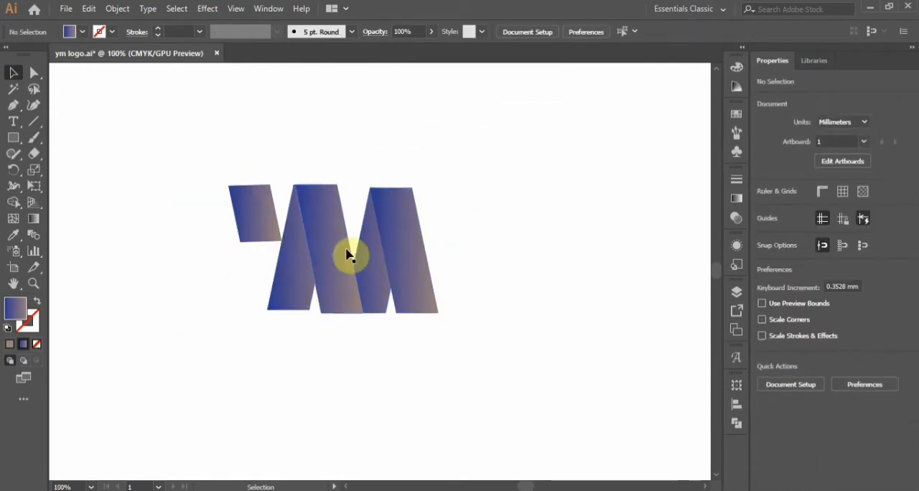
pyautogui.moveTo(19, 150); pyautogui.dragTo(44, 166)
pyautogui.moveTo(192, 152); pyautogui.dragTo(467, 356)
pyautogui.click(15, 74)
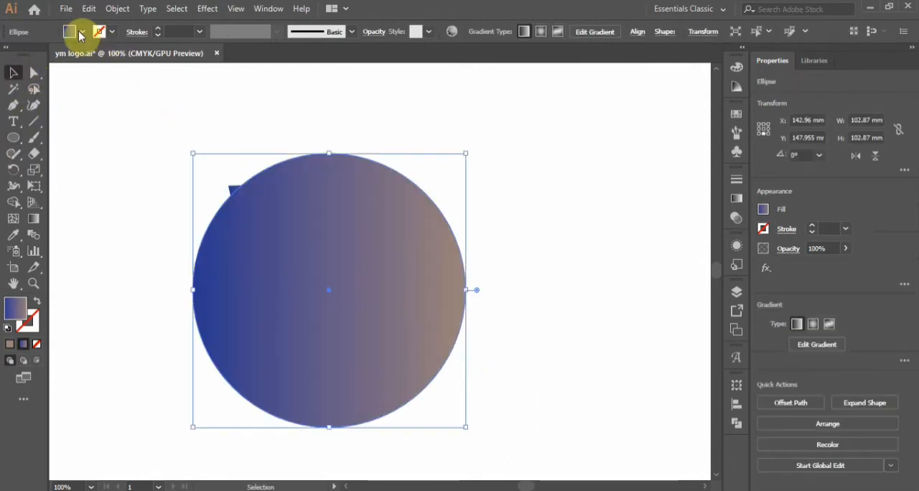
# Remove the circle's fill and give it a blue stroke 0.3 cm wide.
pyautogui.click(82, 31)
pyautogui.click(10, 58)
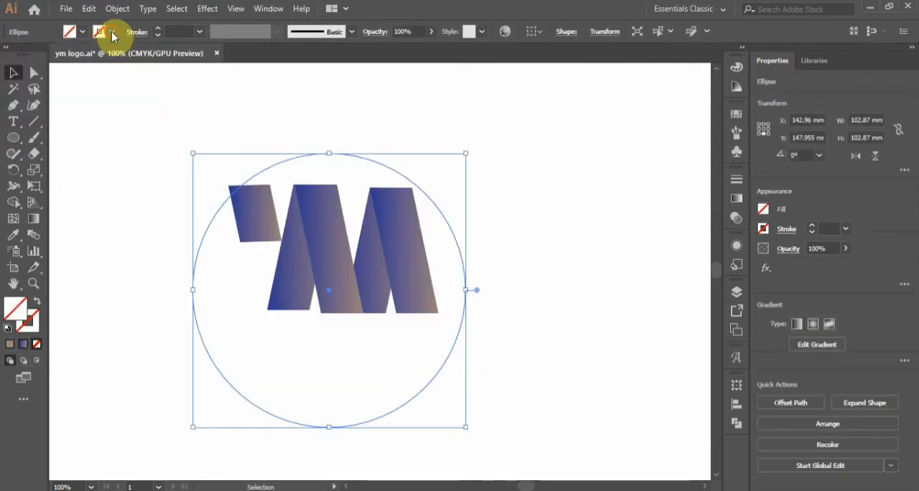
pyautogui.click(111, 32)
pyautogui.click(99, 68)
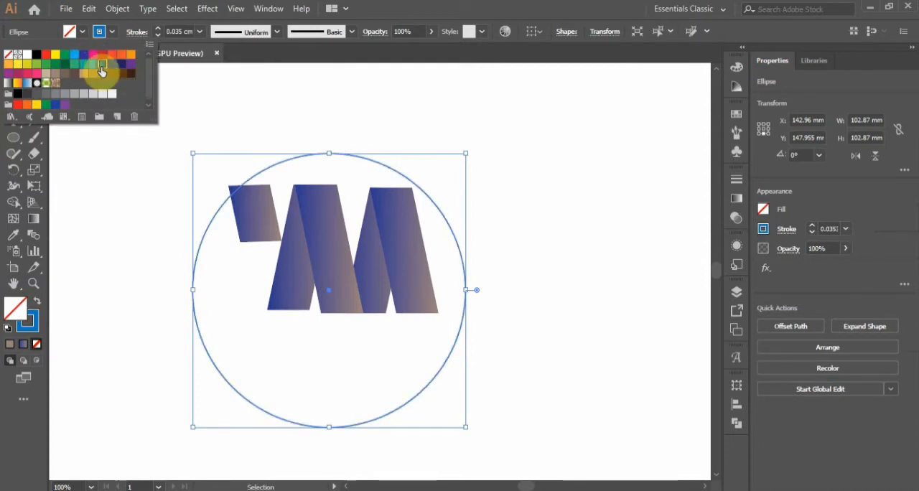
pyautogui.click(200, 34)
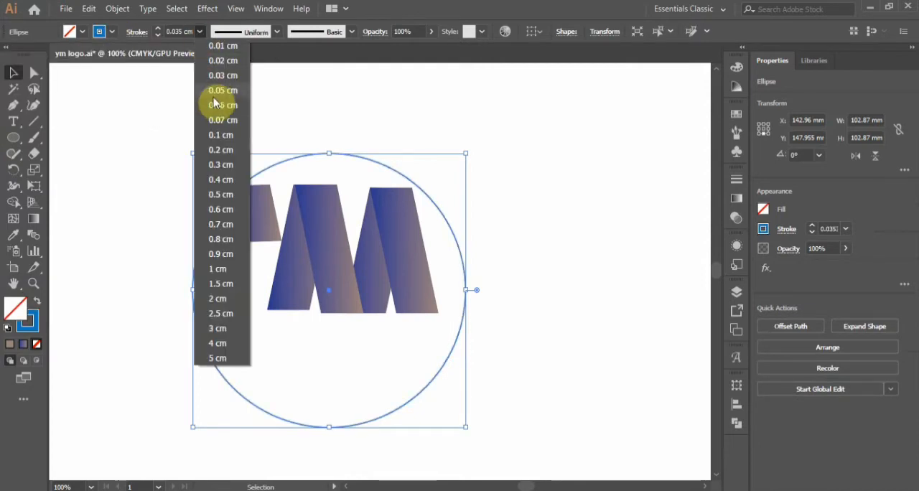
pyautogui.click(217, 104)
pyautogui.click(199, 32)
pyautogui.click(220, 165)
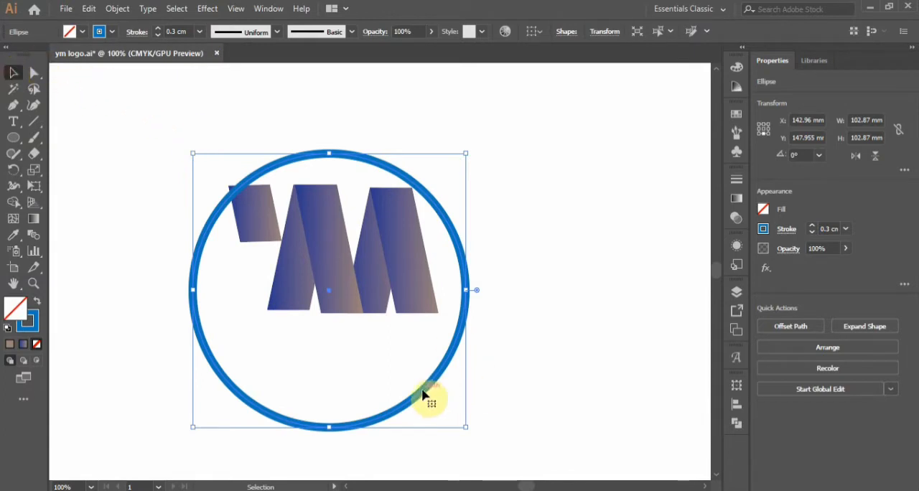
# Move the circle up around the monogram and center the two on each other horizontally and vertically.
pyautogui.moveTo(425, 394); pyautogui.dragTo(426, 345)
pyautogui.moveTo(151, 206); pyautogui.dragTo(511, 369)
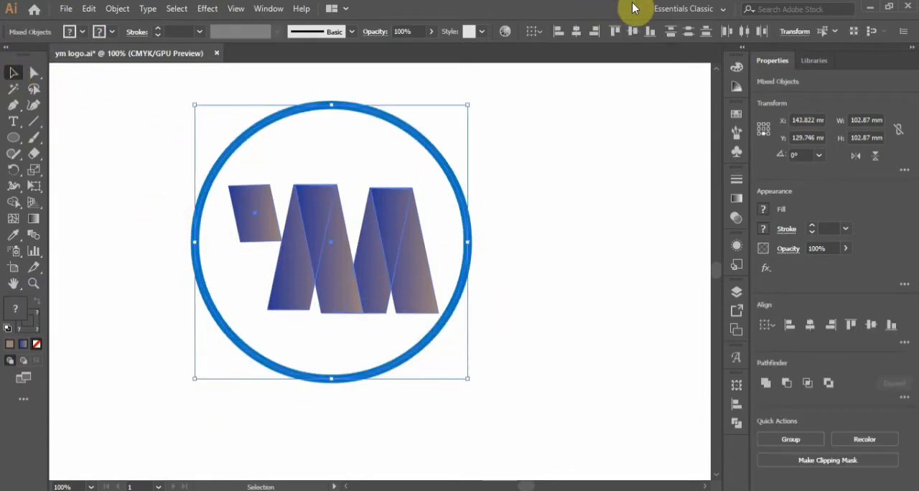
pyautogui.click(629, 31)
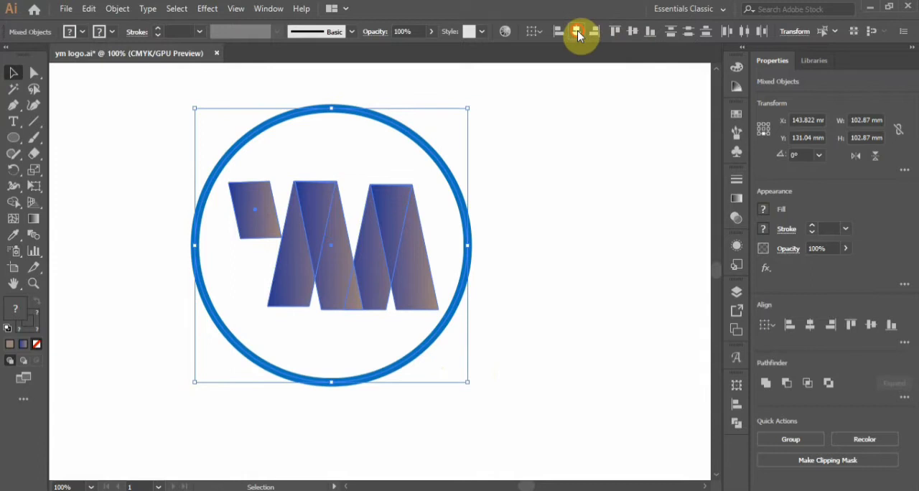
pyautogui.click(533, 194)
# Select the circle together with the monogram and group them.
pyautogui.scroll(-3, 365, 171)
pyautogui.scroll(2, 352, 150)
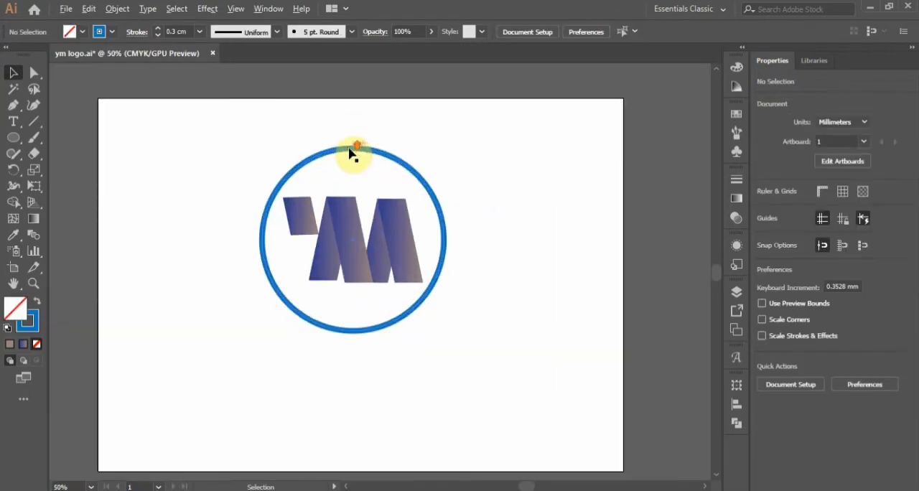
pyautogui.click(336, 238)
pyautogui.moveTo(217, 183); pyautogui.dragTo(297, 234)
pyautogui.rightClick(402, 264)
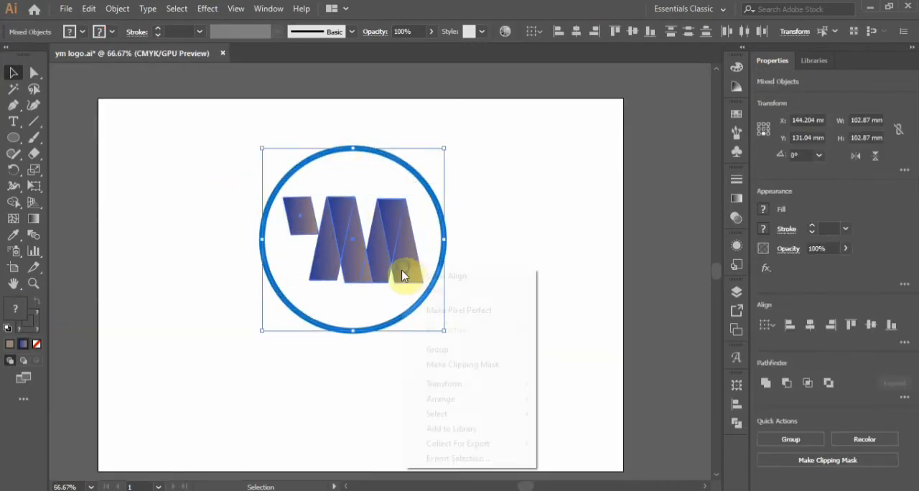
pyautogui.click(437, 348)
# Reposition the grouped logo near the middle of the artboard.
pyautogui.moveTo(351, 241); pyautogui.dragTo(379, 308)
pyautogui.scroll(-1, 470, 336)
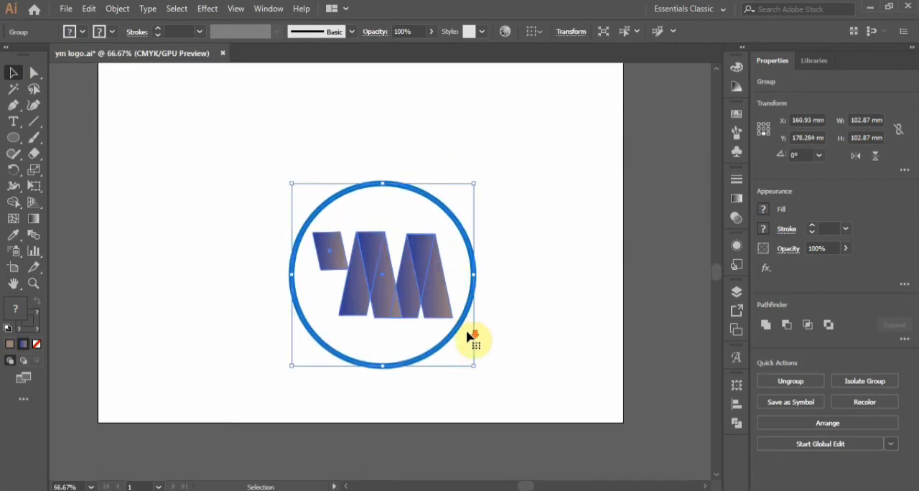
pyautogui.moveTo(438, 354); pyautogui.dragTo(381, 257)
pyautogui.click(562, 287)
pyautogui.click(470, 291)
# Ungroup the logo to separate the circle from the monogram.
pyautogui.scroll(3, 467, 293)
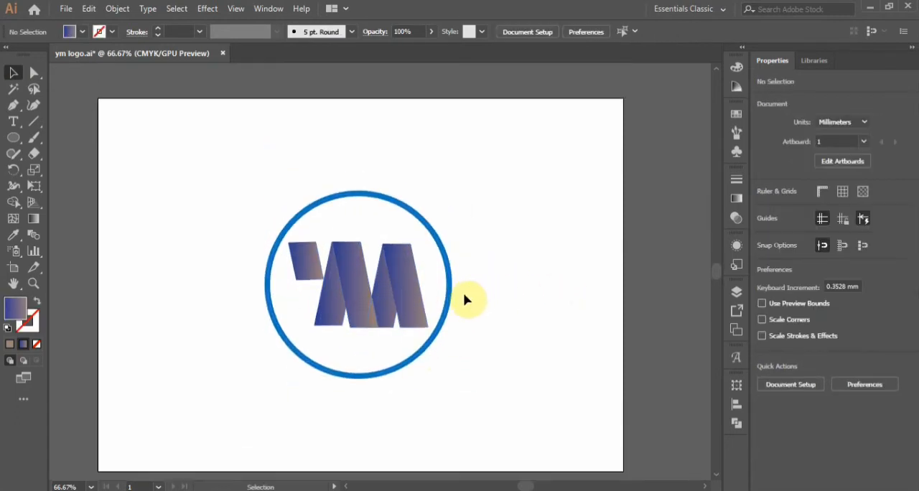
pyautogui.scroll(-1, 464, 294)
pyautogui.scroll(1, 361, 284)
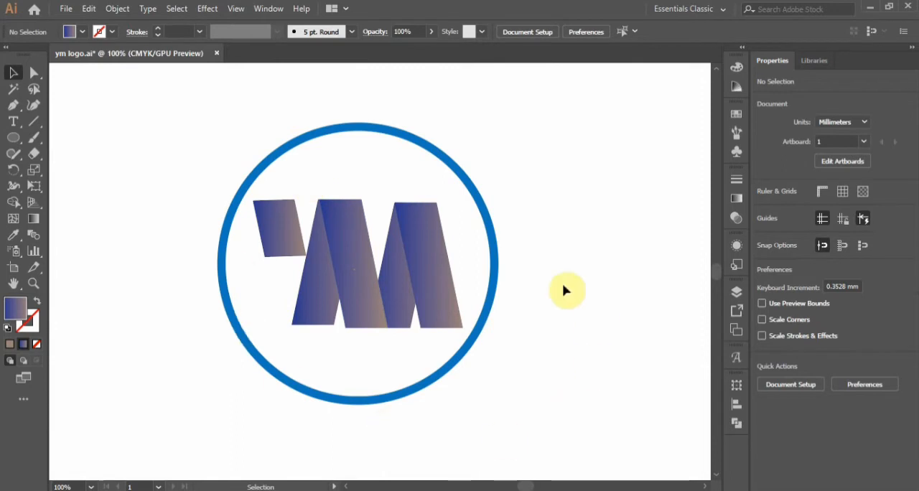
pyautogui.click(441, 367)
pyautogui.rightClick(445, 372)
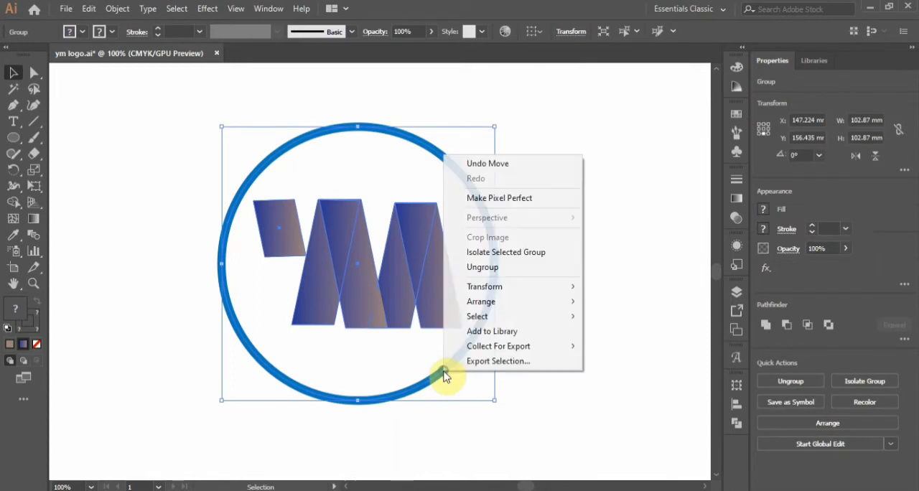
pyautogui.click(483, 267)
pyautogui.click(543, 320)
pyautogui.click(22, 343)
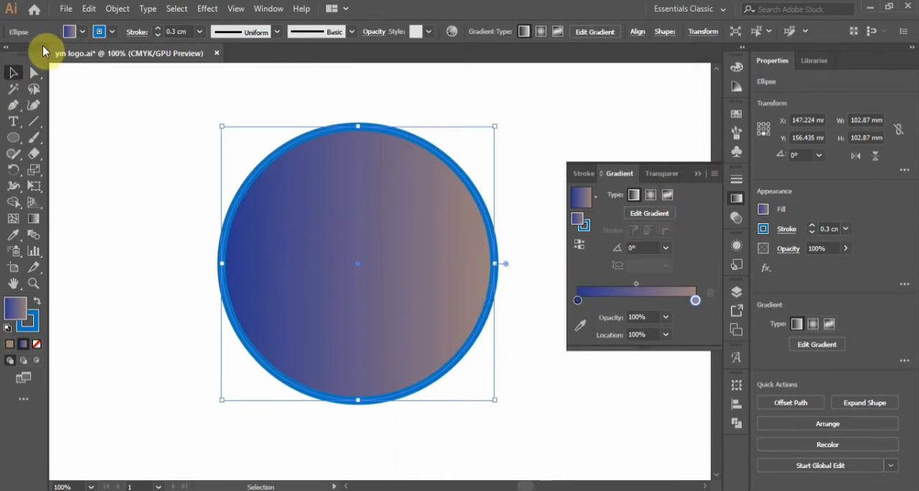
pyautogui.click(82, 32)
pyautogui.click(8, 55)
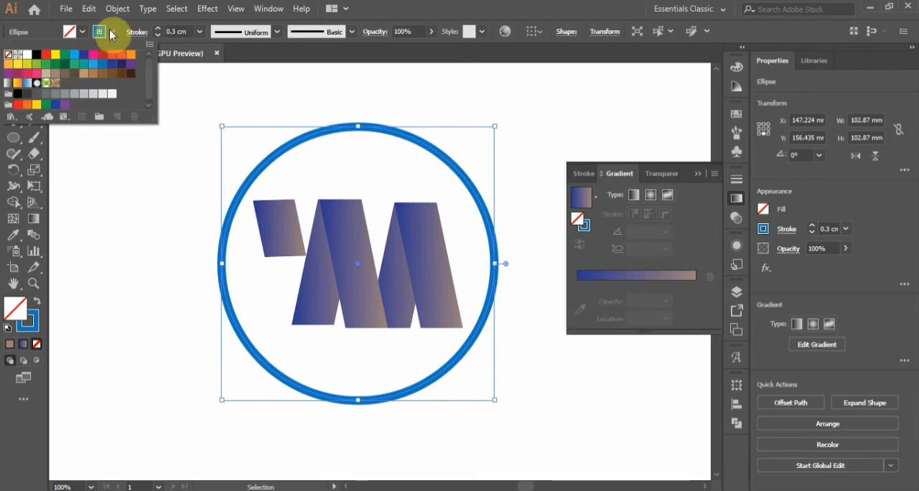
# Apply the yellow-to-red gradient swatch to the circle's stroke.
pyautogui.click(111, 31)
pyautogui.click(111, 31)
pyautogui.click(7, 84)
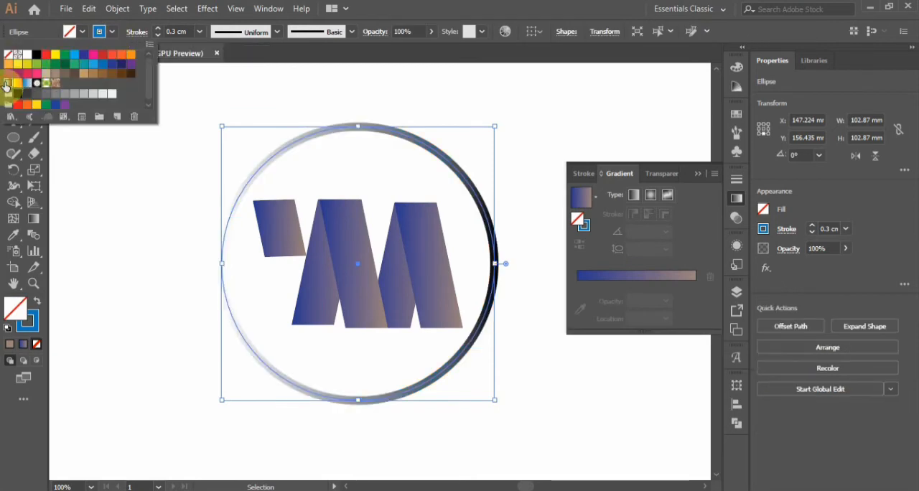
pyautogui.click(19, 84)
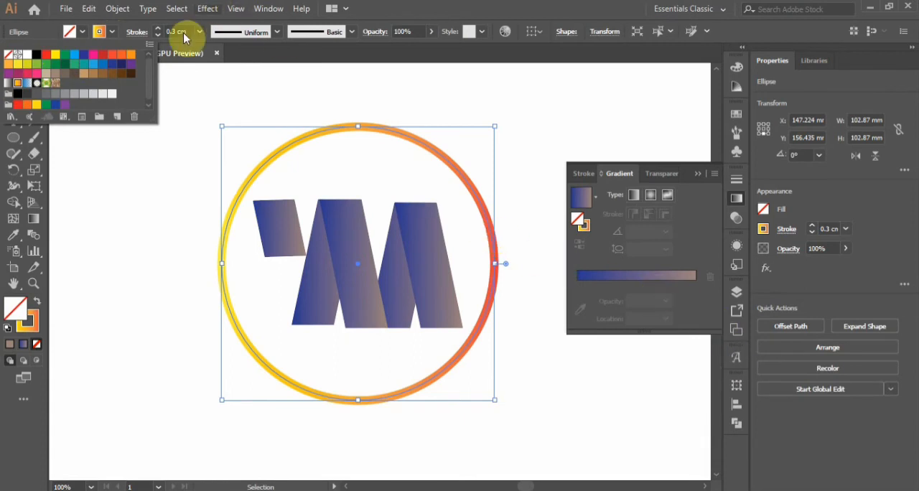
pyautogui.click(105, 31)
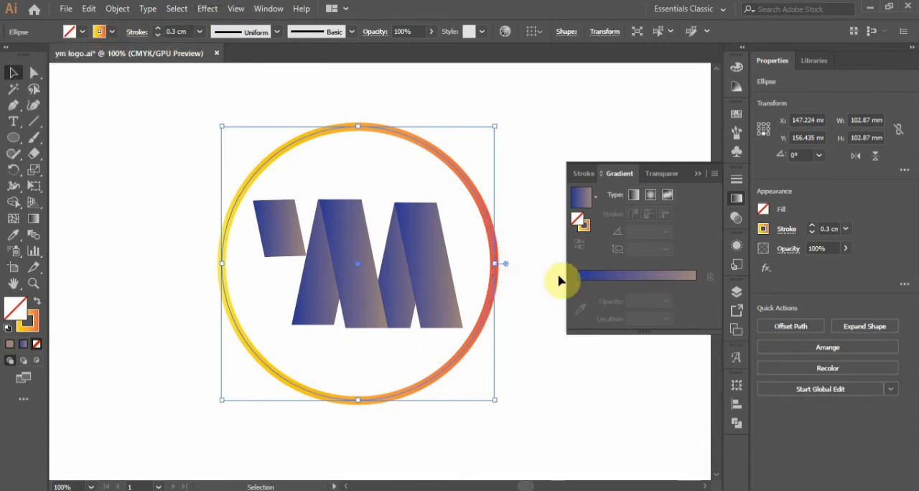
pyautogui.click(554, 371)
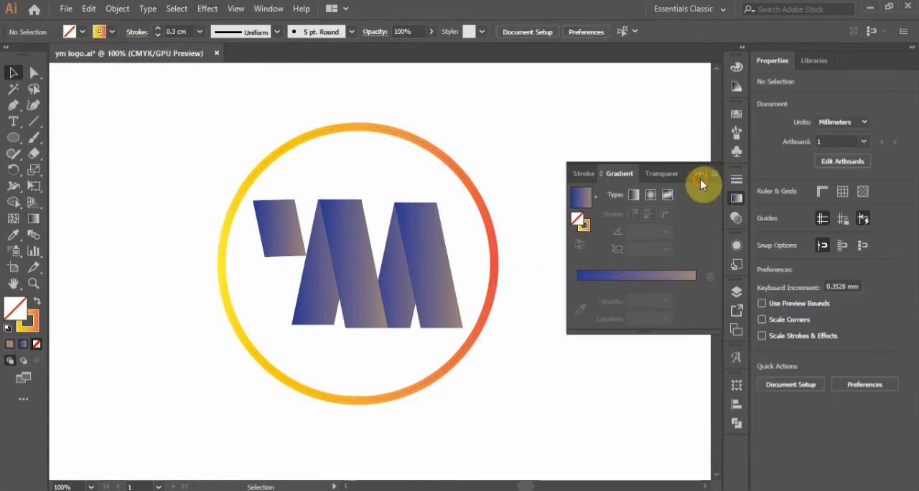
pyautogui.click(700, 174)
pyautogui.click(491, 228)
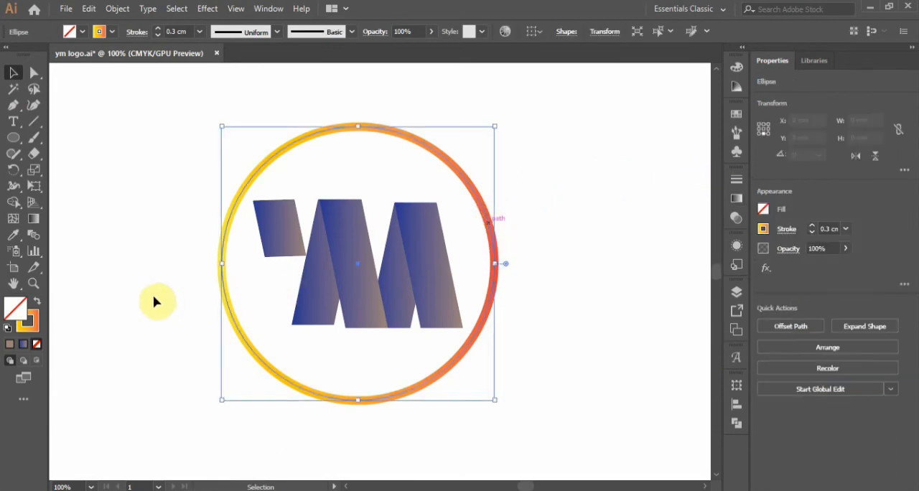
# Try a solid yellow stroke on the circle and pick another color for it, cancelling the pick.
pyautogui.click(36, 335)
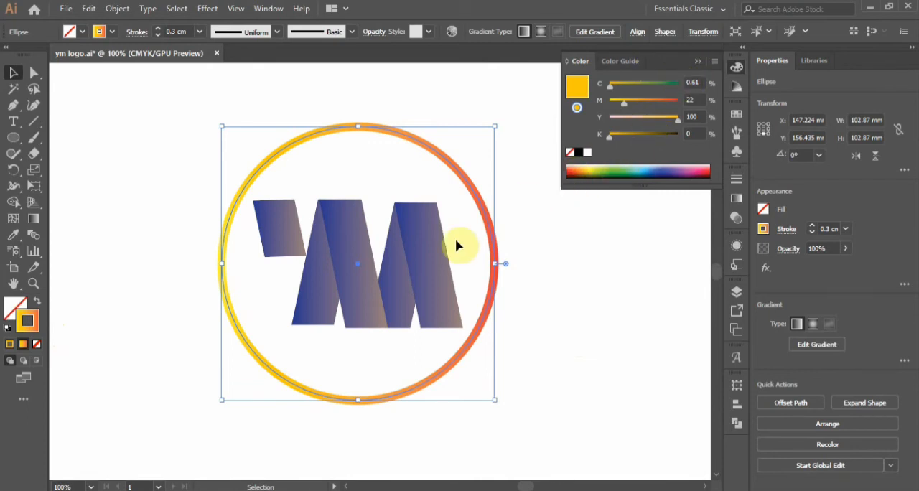
pyautogui.click(10, 345)
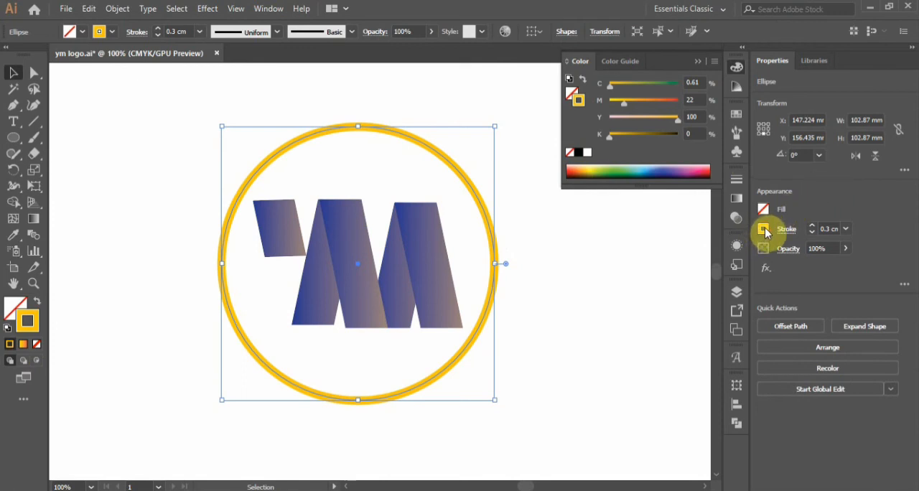
pyautogui.click(735, 199)
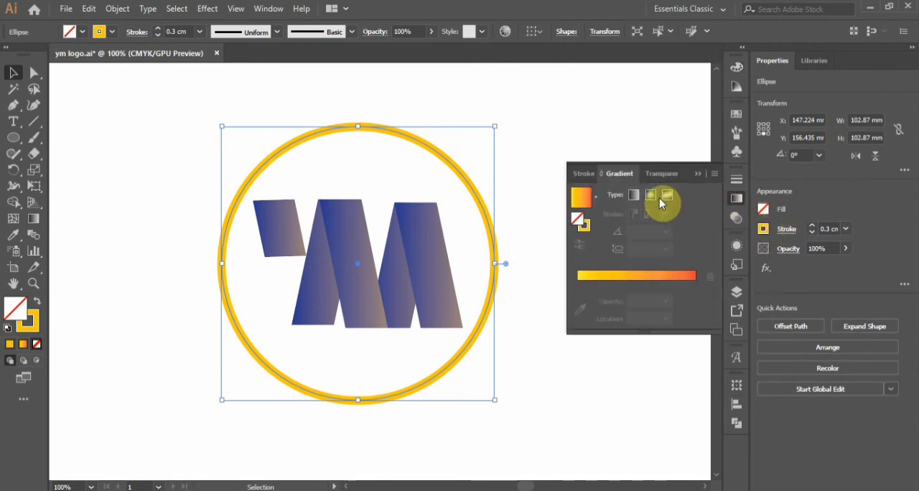
pyautogui.doubleClick(584, 227)
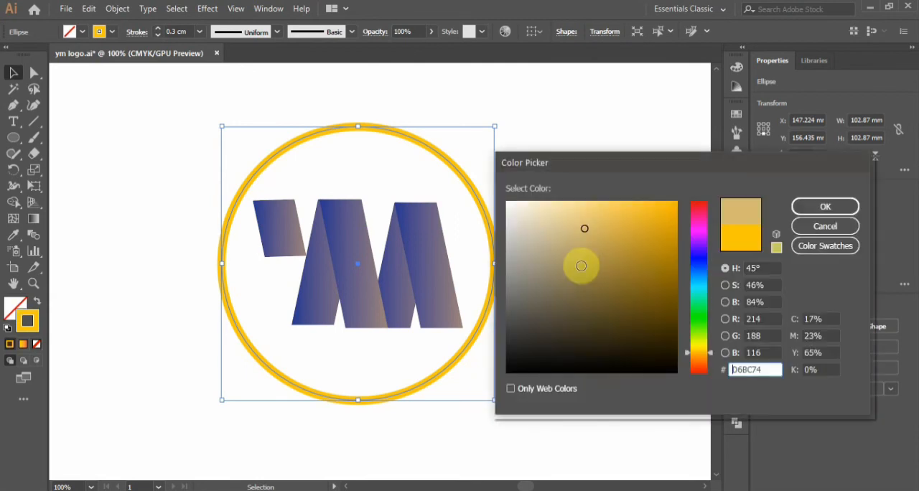
pyautogui.click(827, 227)
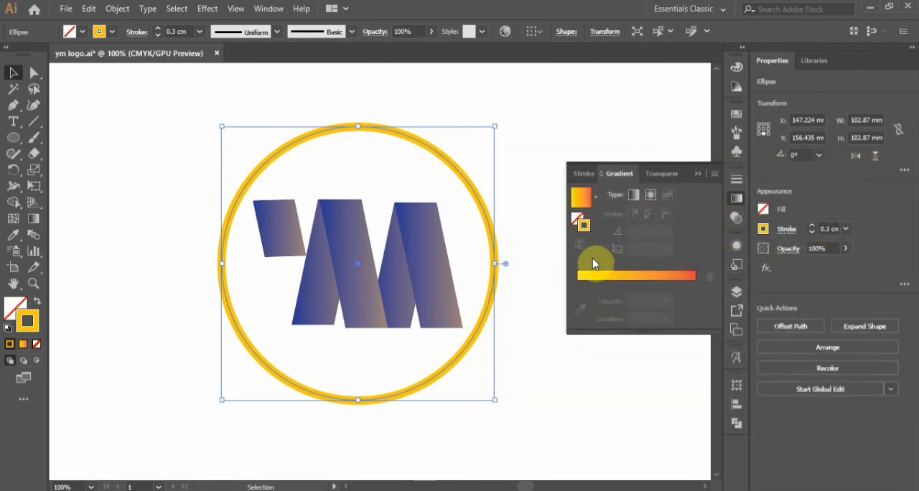
# Reapply the gradient to the circle's stroke and recolor its first stop blue and its second stop dark navy.
pyautogui.click(582, 292)
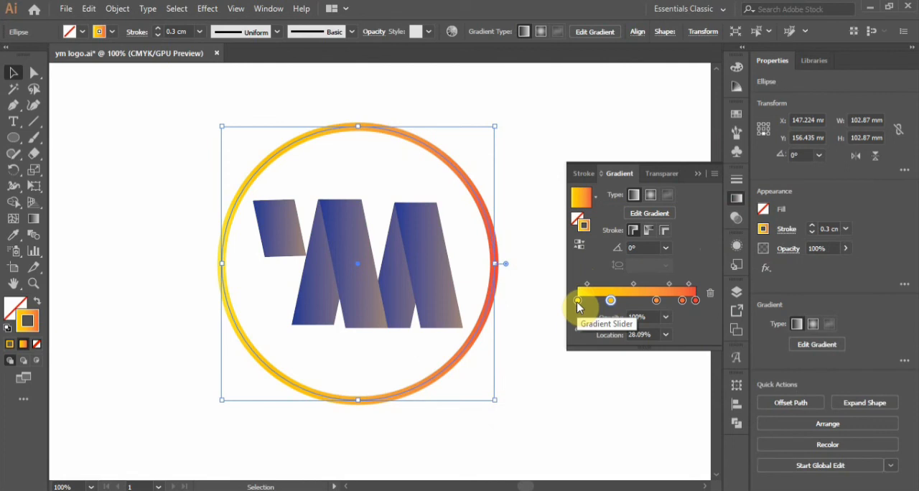
pyautogui.doubleClick(577, 301)
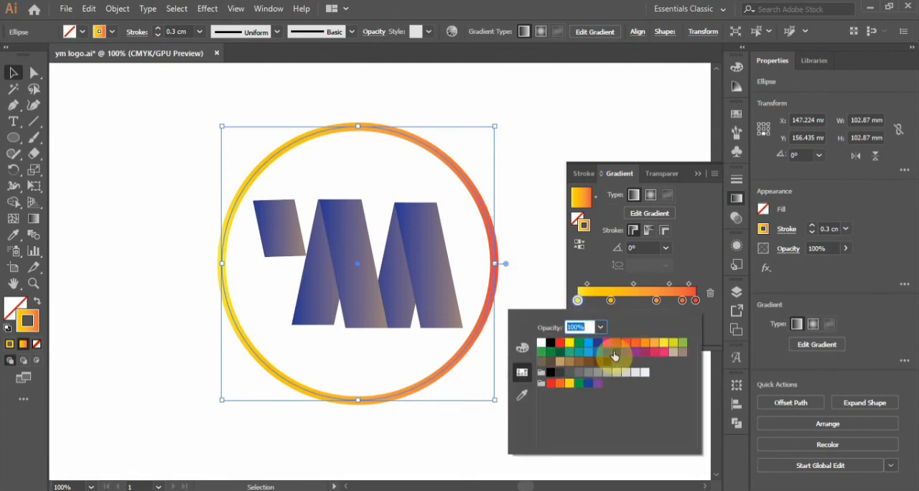
pyautogui.click(608, 352)
pyautogui.click(611, 300)
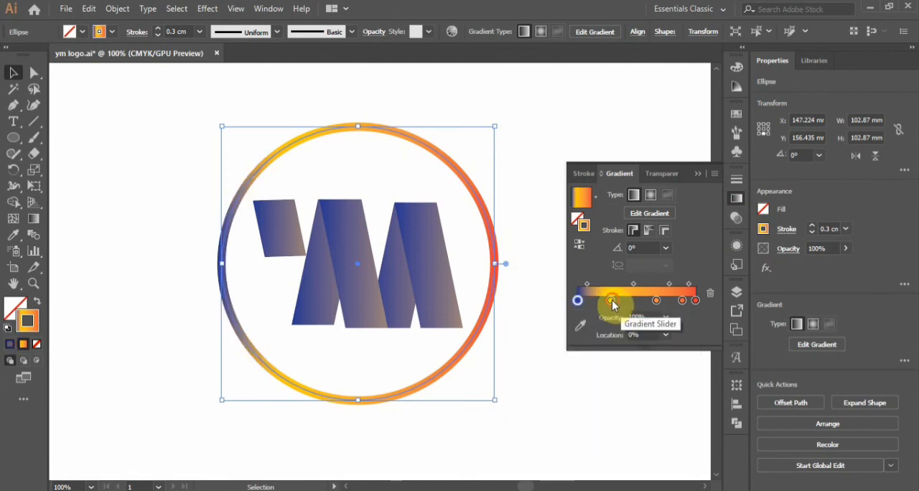
pyautogui.doubleClick(610, 300)
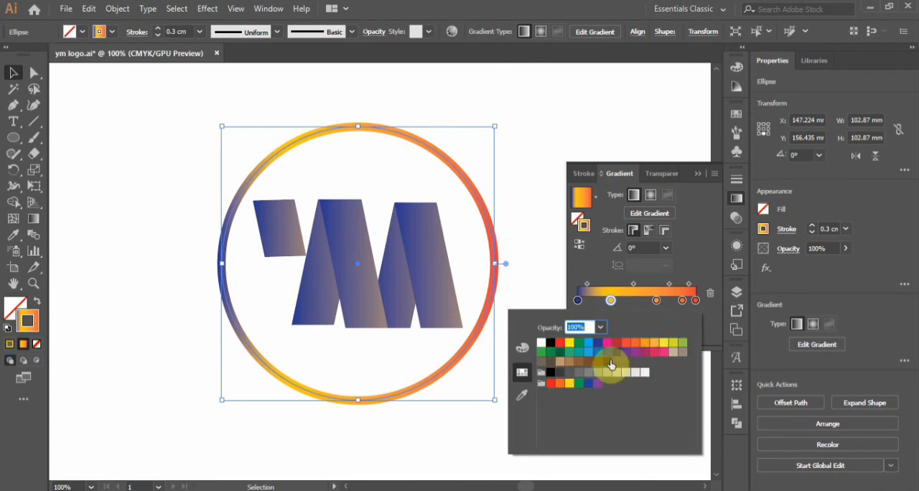
pyautogui.click(618, 353)
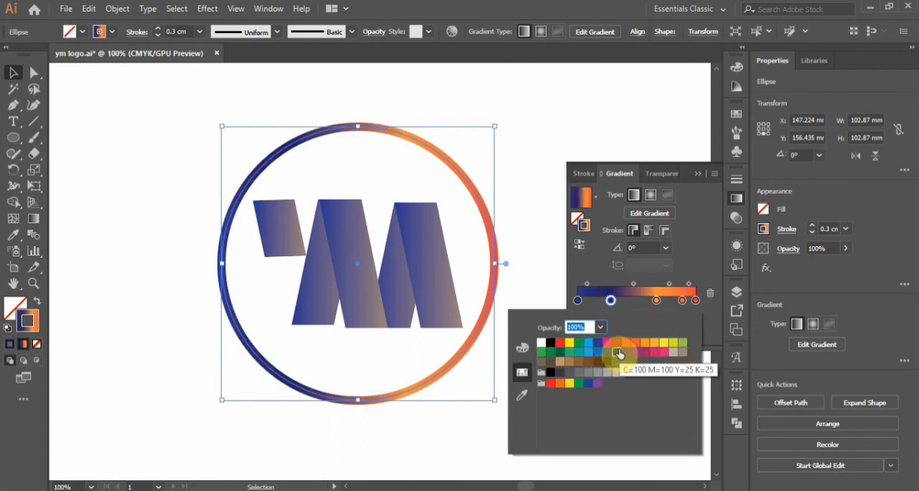
# Recolor the stroke gradient's stop at 88.76% dark navy and its second stop red.
pyautogui.click(695, 300)
pyautogui.doubleClick(682, 300)
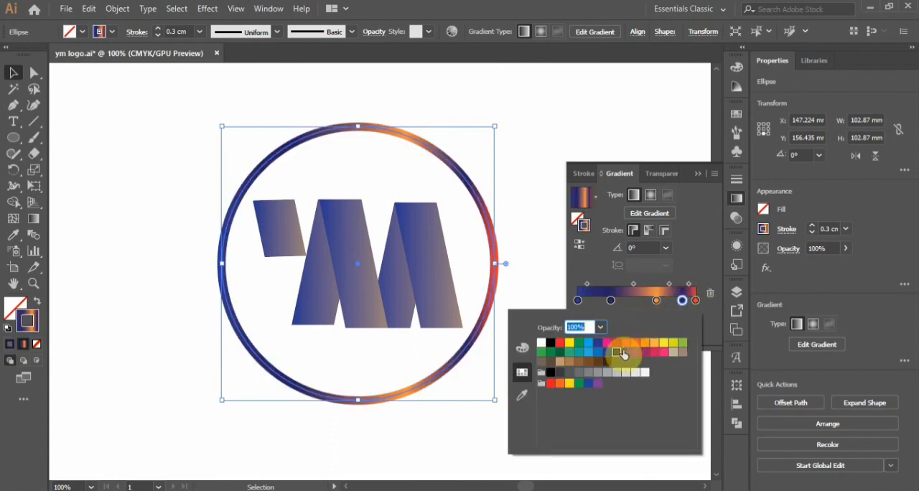
pyautogui.click(611, 303)
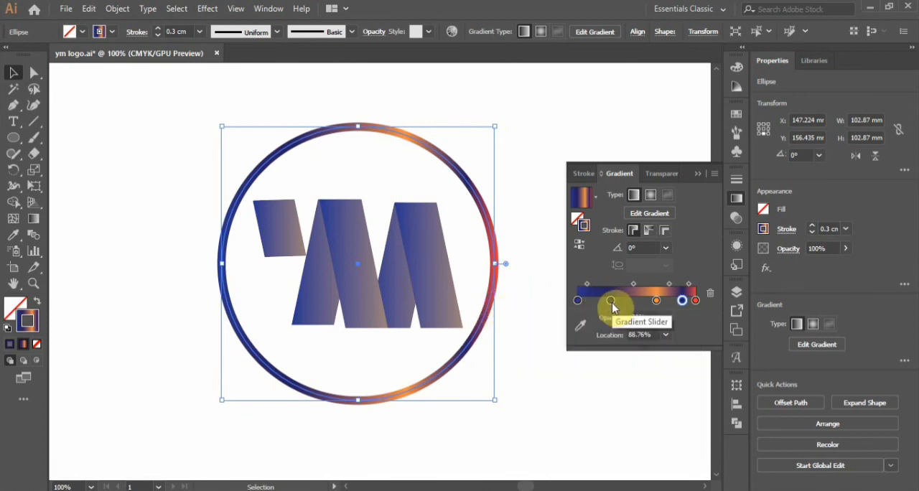
pyautogui.doubleClick(611, 302)
pyautogui.click(614, 350)
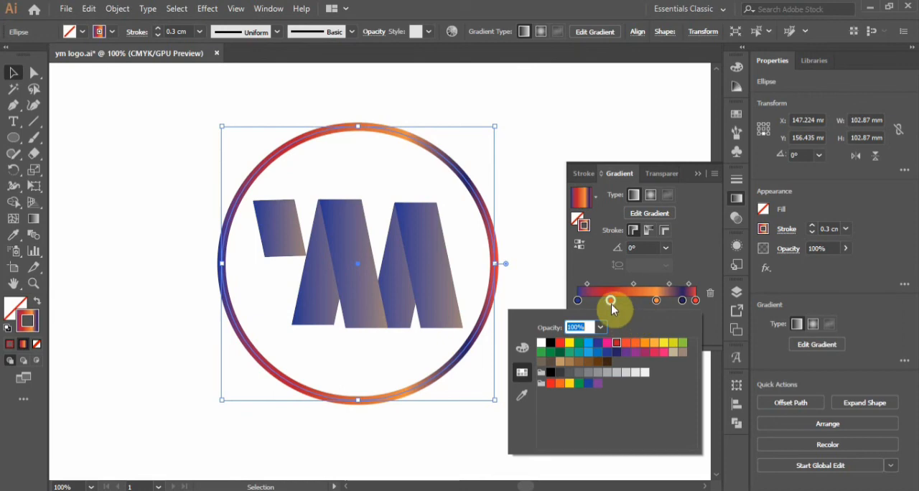
pyautogui.click(696, 172)
pyautogui.click(696, 173)
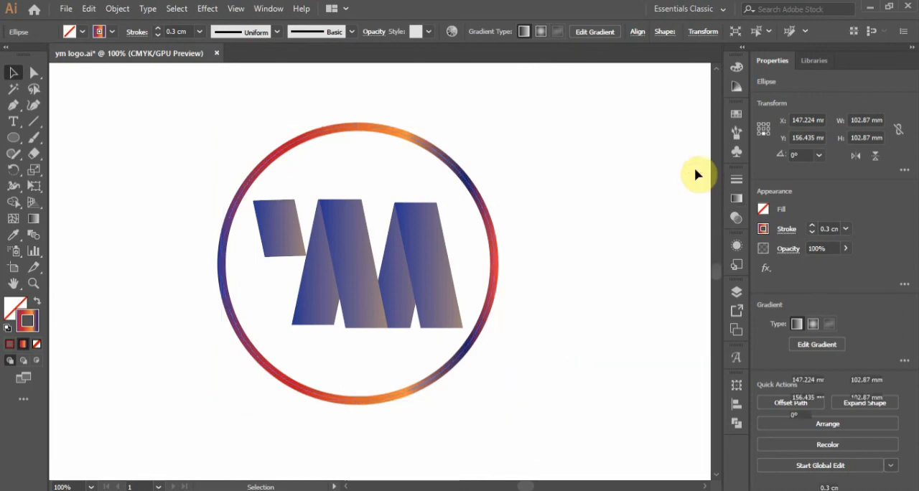
# Select the recolored circle together with all the monogram bars, group them, and clear the selection.
pyautogui.click(378, 285)
pyautogui.click(514, 292)
pyautogui.moveTo(221, 127); pyautogui.dragTo(443, 304)
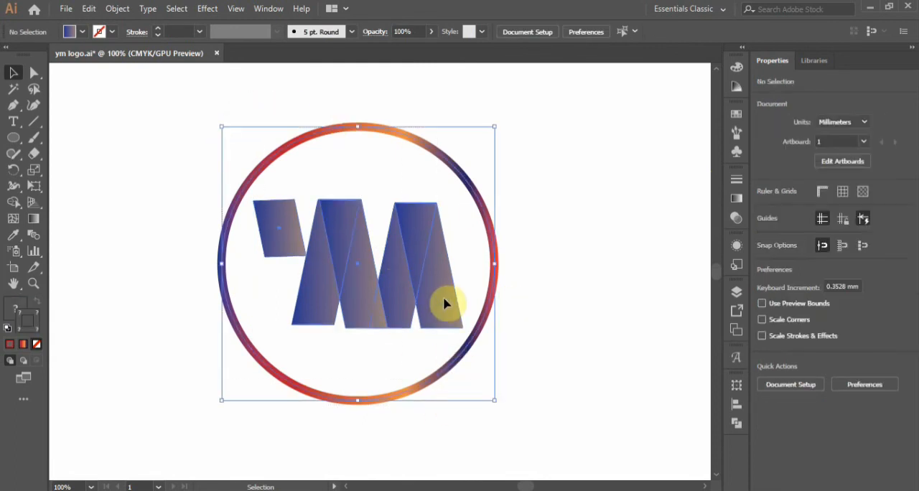
pyautogui.rightClick(443, 304)
pyautogui.click(505, 178)
pyautogui.click(575, 312)
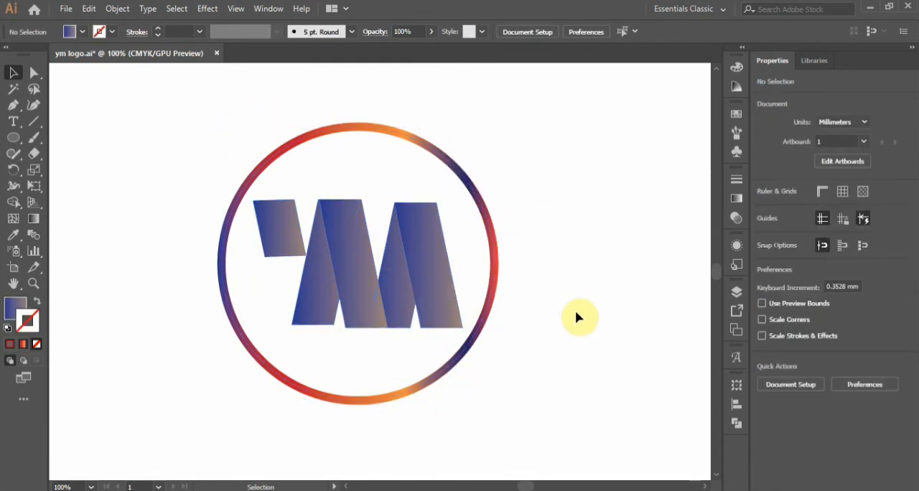